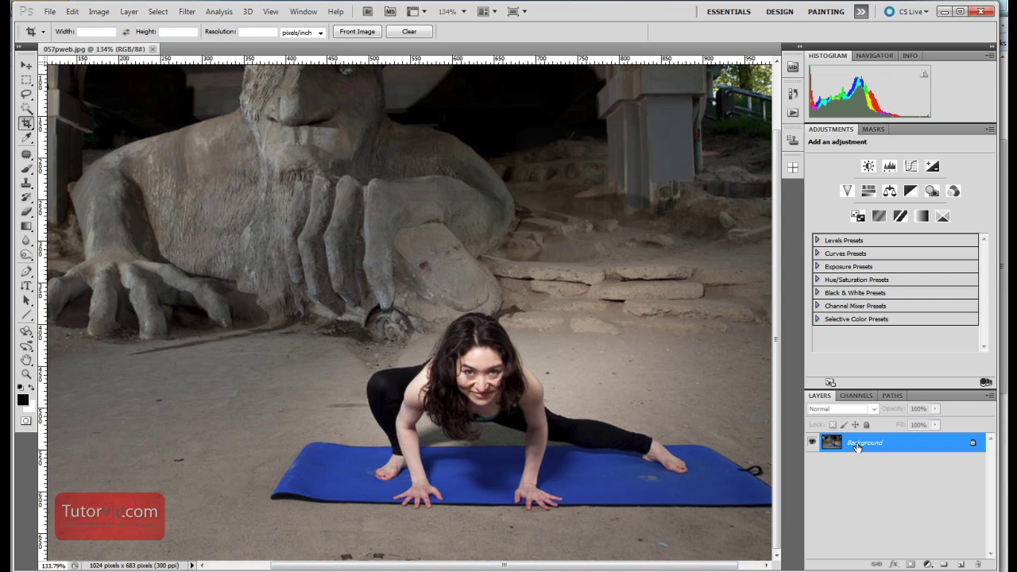
- Duplicate the Background layer
key(ctrl+j)
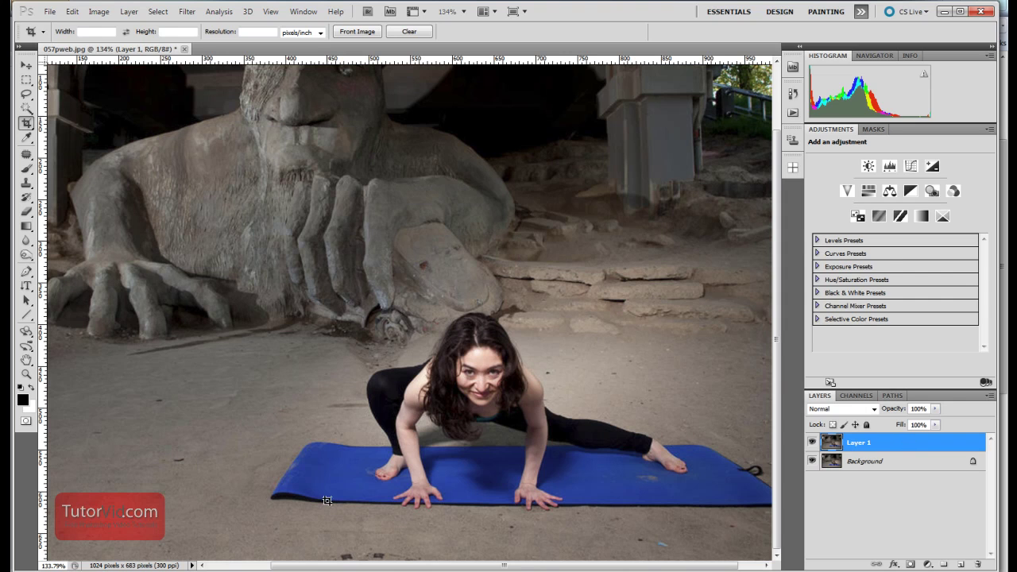
- Using the Clone Stamp with a 15 px brush, clone floor over the mat edges around the woman's bent-leg foot and the adjacent hand
ctrl+click(373, 482)
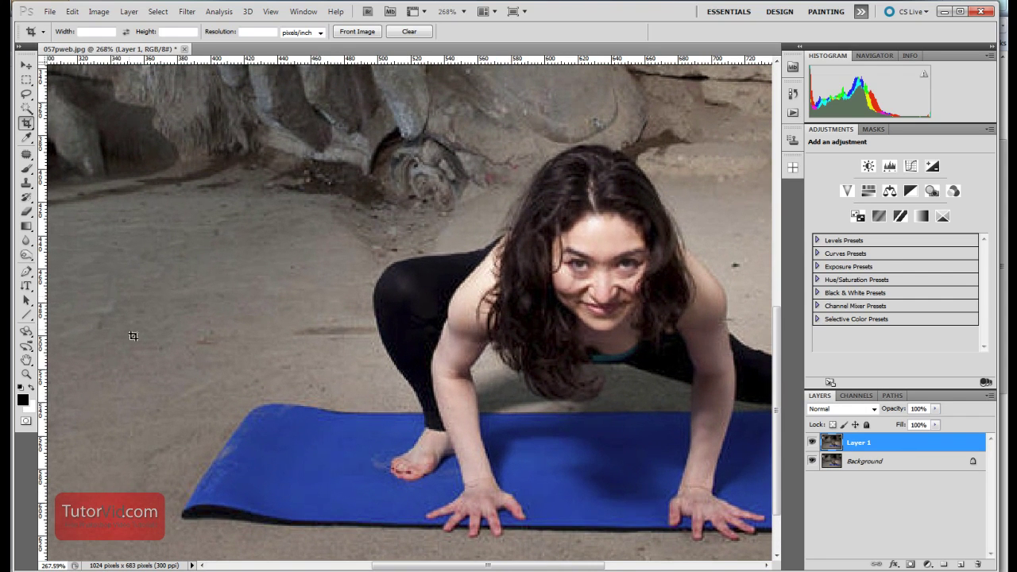
key(s)
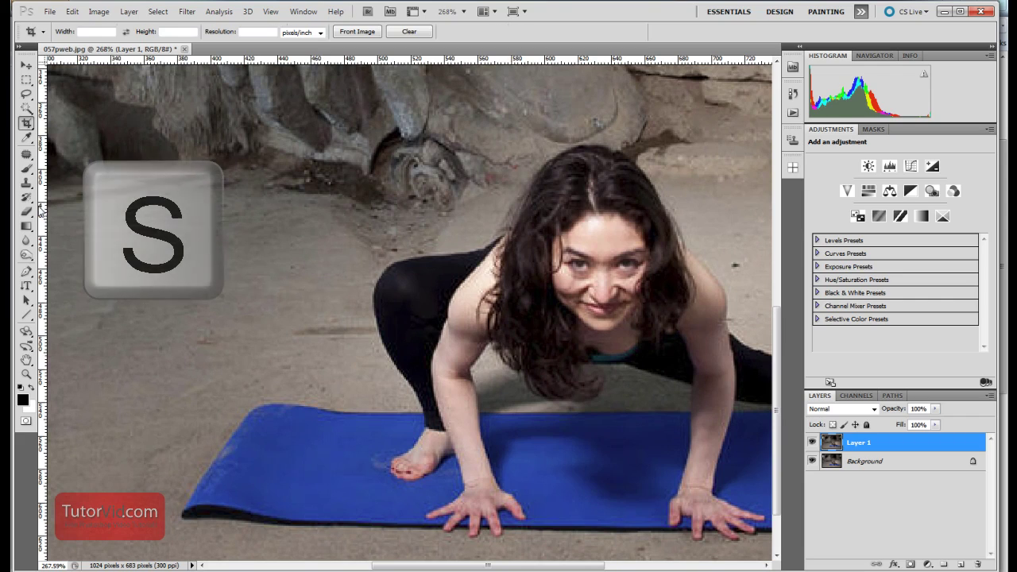
key(bracketleft)
key(bracketleft)
key(bracketleft)
key(bracketleft)
key(bracketleft)
key(bracketleft)
key(bracketleft)
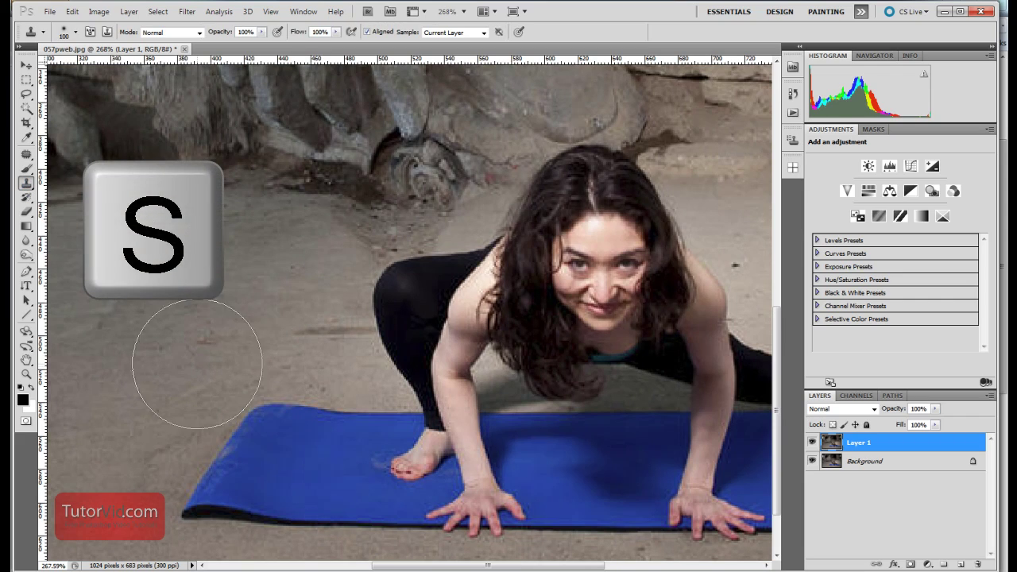
drag(392, 363, 486, 358)
drag(352, 377, 352, 220)
key(bracketleft)
key(bracketleft)
key(bracketleft)
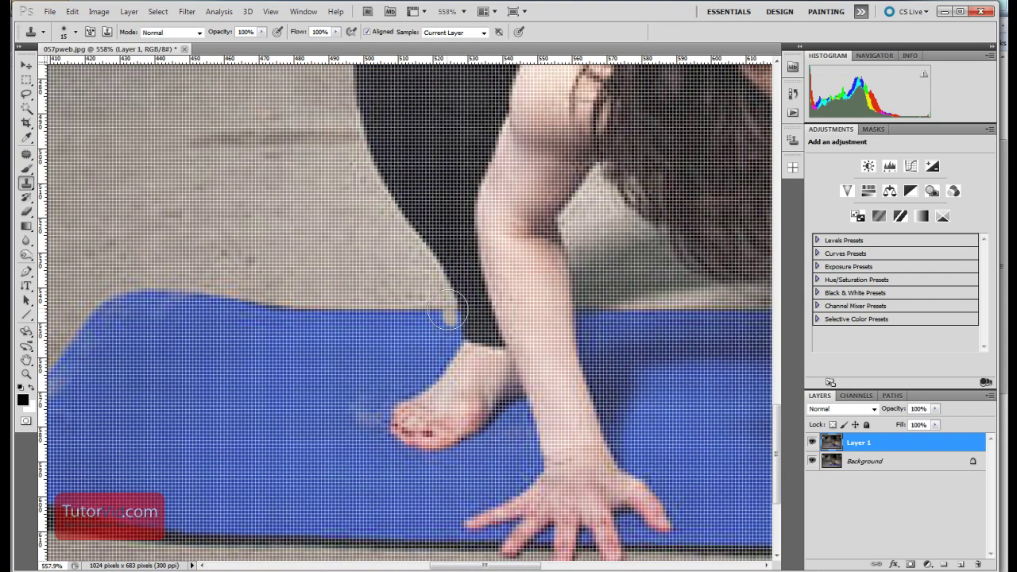
mouse_move(450, 317)
mouse_down()
mouse_move(453, 337)
mouse_move(441, 346)
mouse_move(452, 316)
mouse_up()
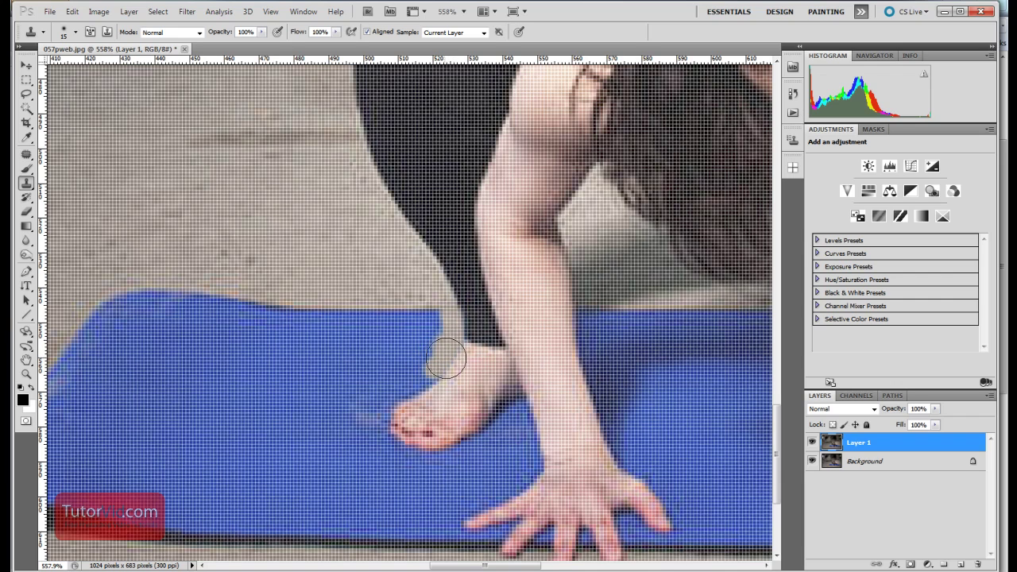
drag(425, 370, 380, 435)
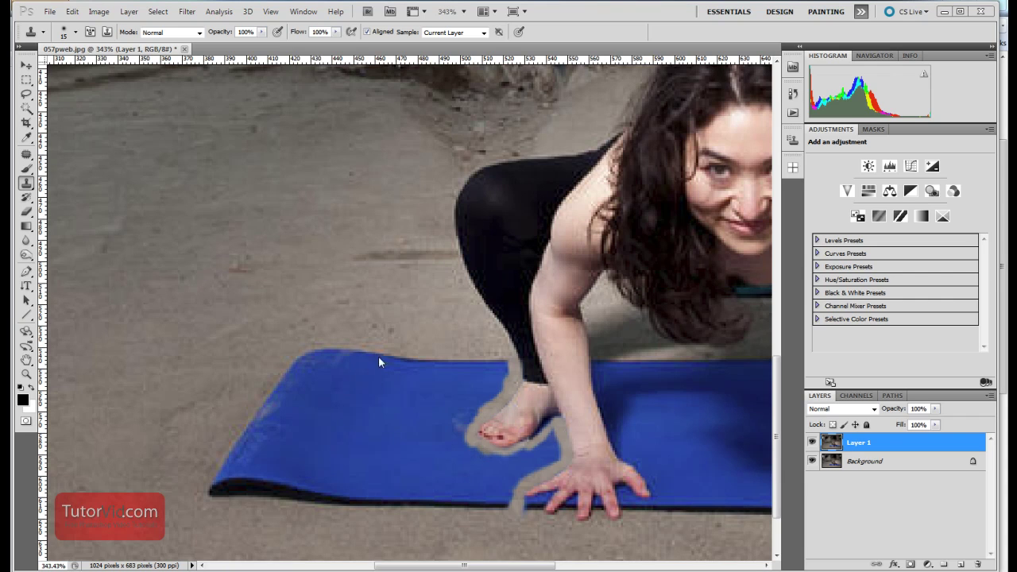
- With the Patch tool, outline the mat end beside the bent-leg foot, replace it with clean floor, and deselect
click(26, 155)
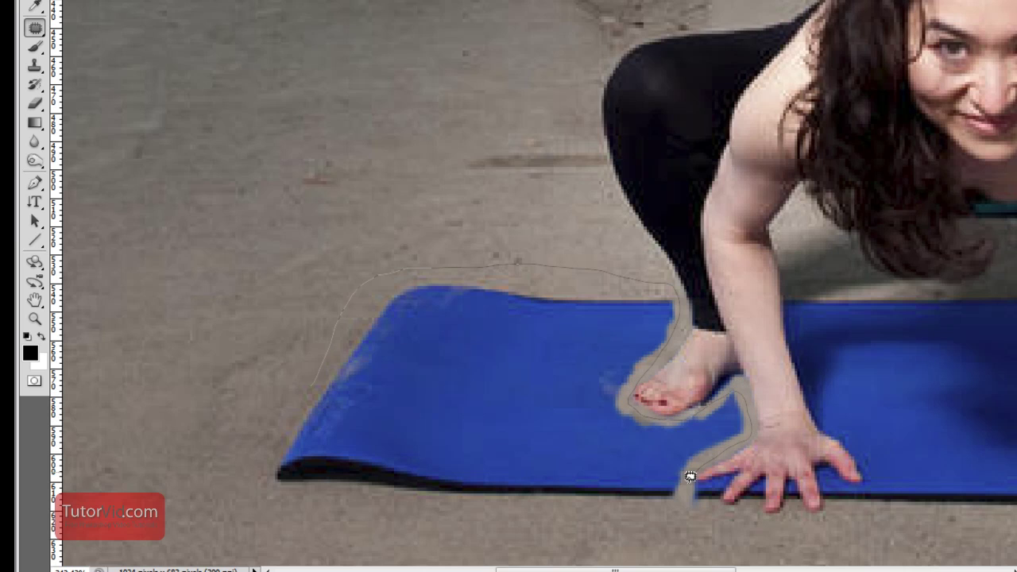
drag(606, 506, 354, 502)
drag(257, 472, 258, 481)
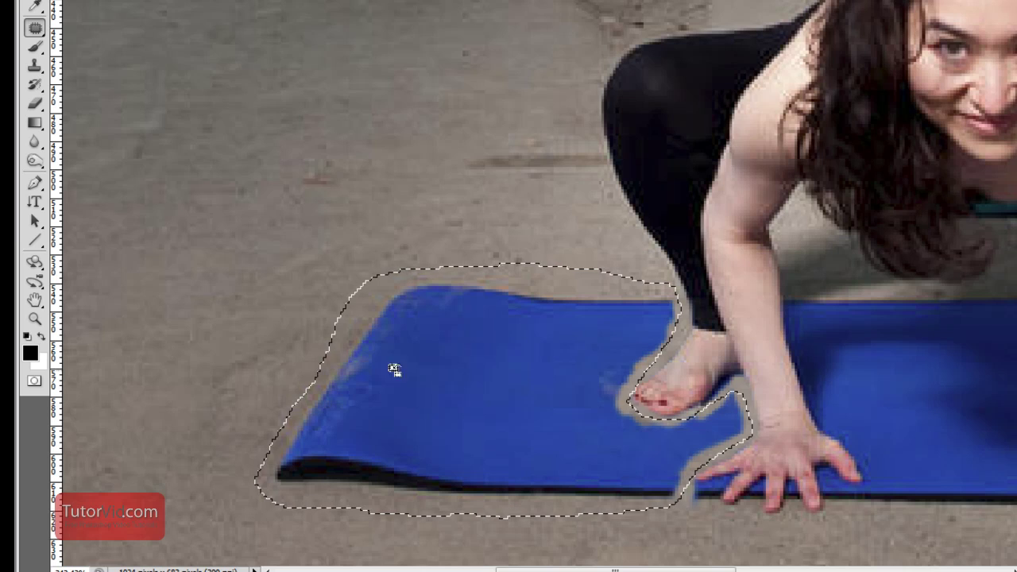
drag(651, 222, 623, 220)
drag(579, 390, 249, 363)
key(ctrl+d)
- Patch the small dark twig mark on the floor beside the bent-leg foot with clean floor and deselect
scroll(525, 536, down, 1)
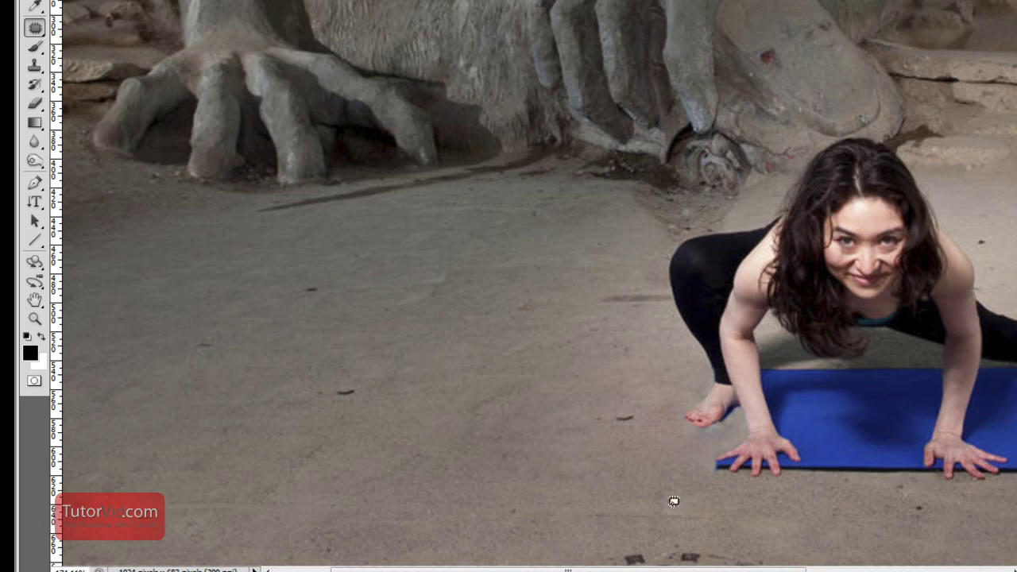
drag(600, 426, 568, 422)
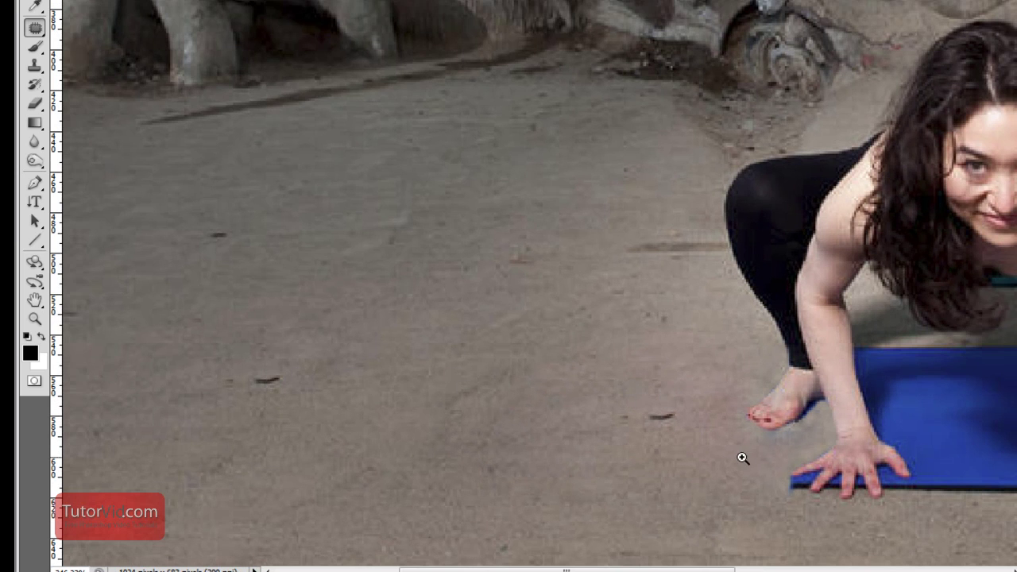
drag(742, 458, 689, 492)
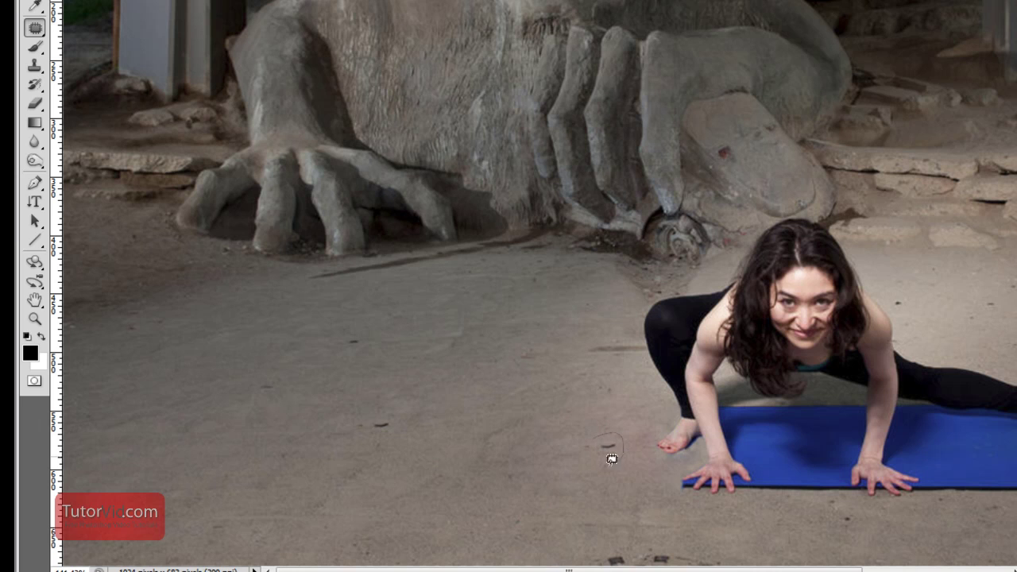
mouse_move(612, 459)
mouse_down()
mouse_move(594, 439)
mouse_move(548, 462)
mouse_up()
key(ctrl+d)
- Patch the mat end under the outstretched leg with clean floor from the opposite side of the photo, then deselect
drag(777, 469, 455, 450)
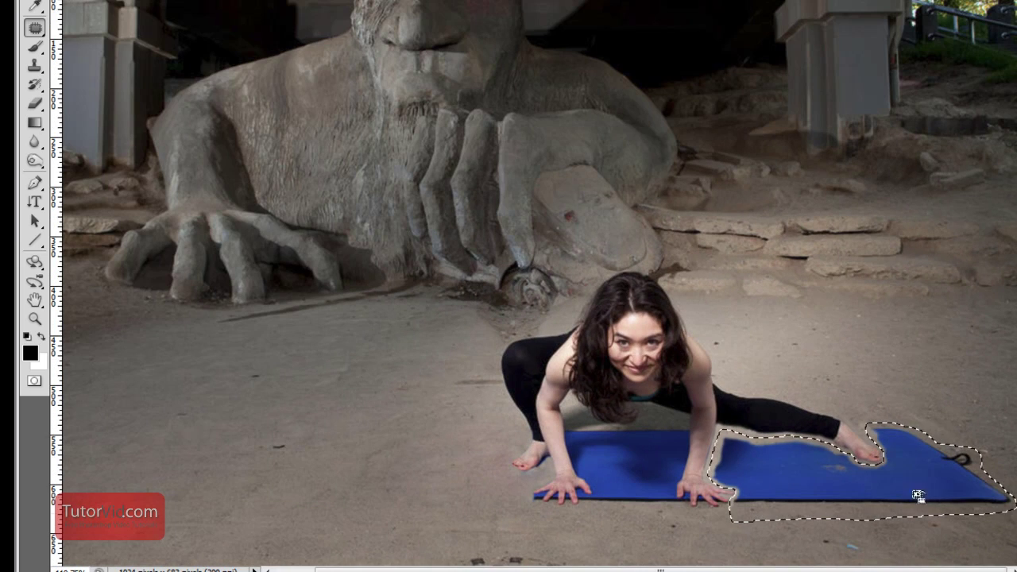
drag(897, 488, 367, 513)
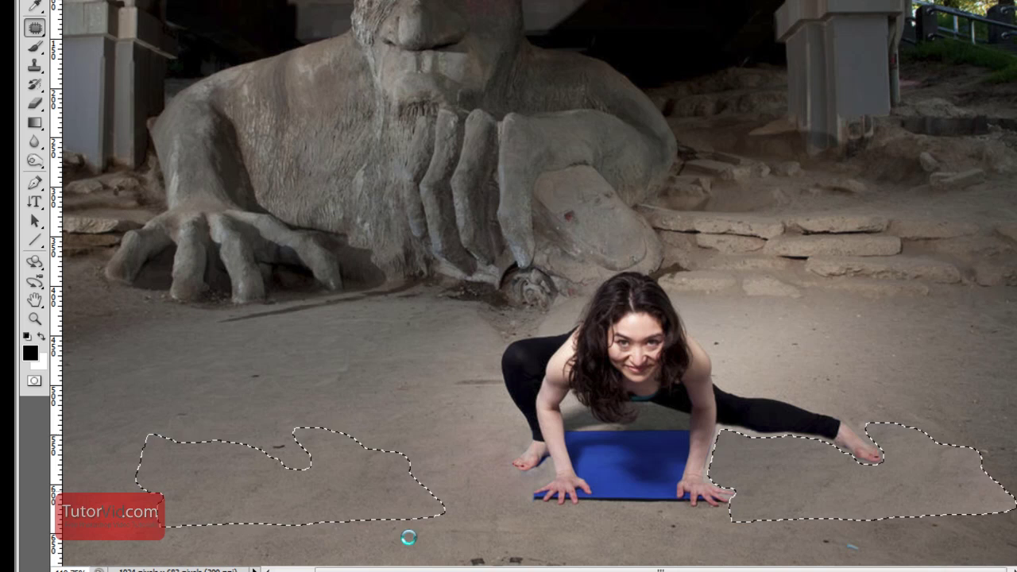
key(ctrl+d)
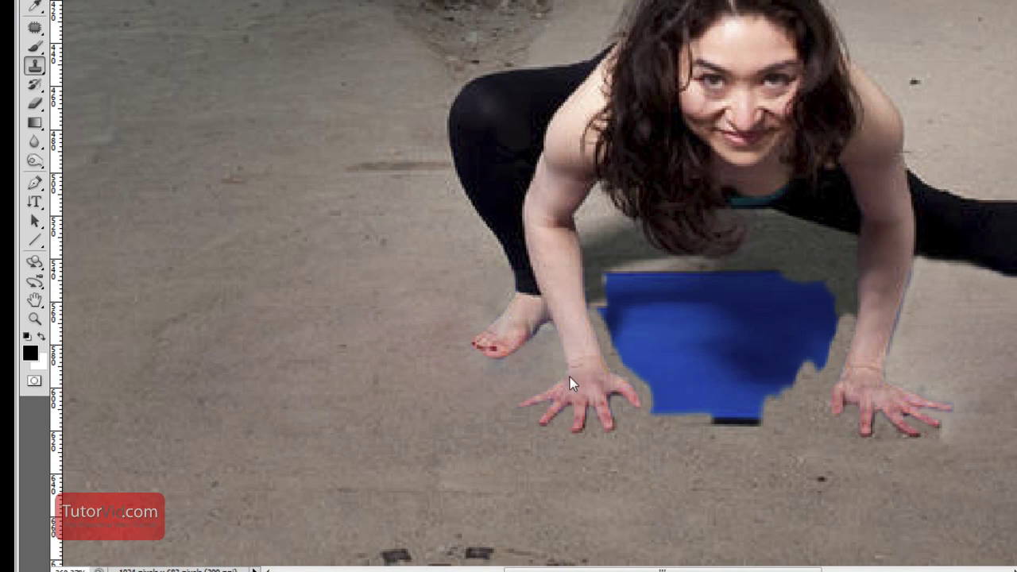
- Patch the remaining blue mat between the two arms with clean floor, and patch a small spot below the hair
click(34, 27)
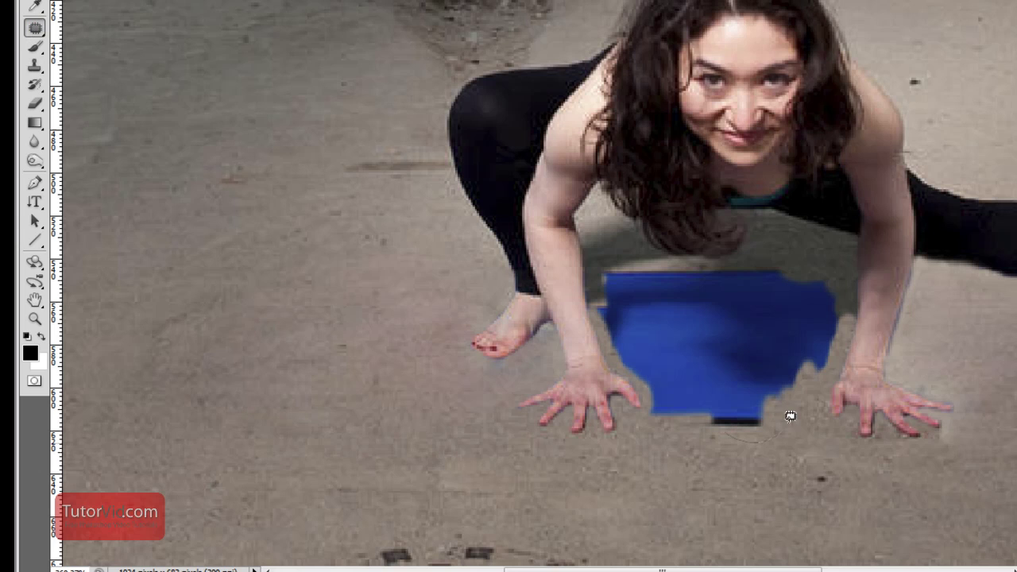
drag(789, 416, 596, 284)
drag(606, 329, 699, 435)
drag(715, 374, 334, 337)
key(ctrl+d)
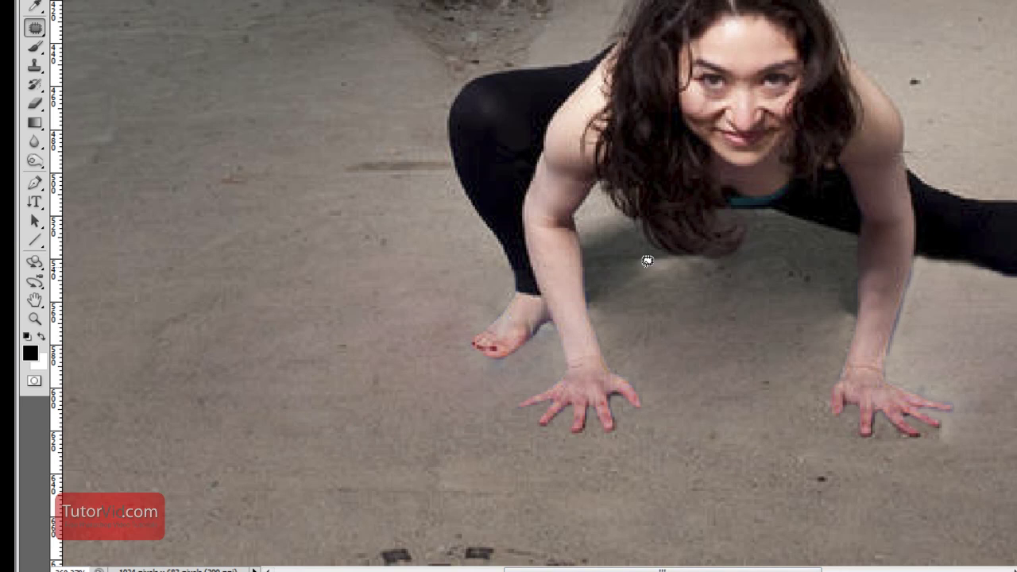
mouse_move(607, 270)
mouse_down()
mouse_move(647, 250)
mouse_move(612, 283)
mouse_up()
key(ctrl+d)
- Fit the whole photo in view and toggle the retouched layer off and on to compare it with the original
drag(869, 397, 723, 358)
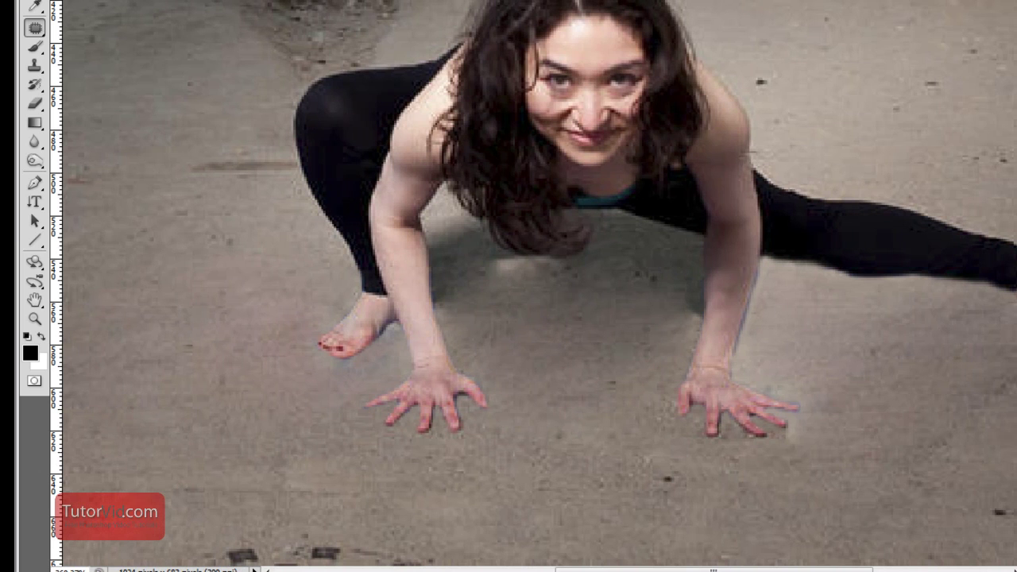
key(ctrl+0)
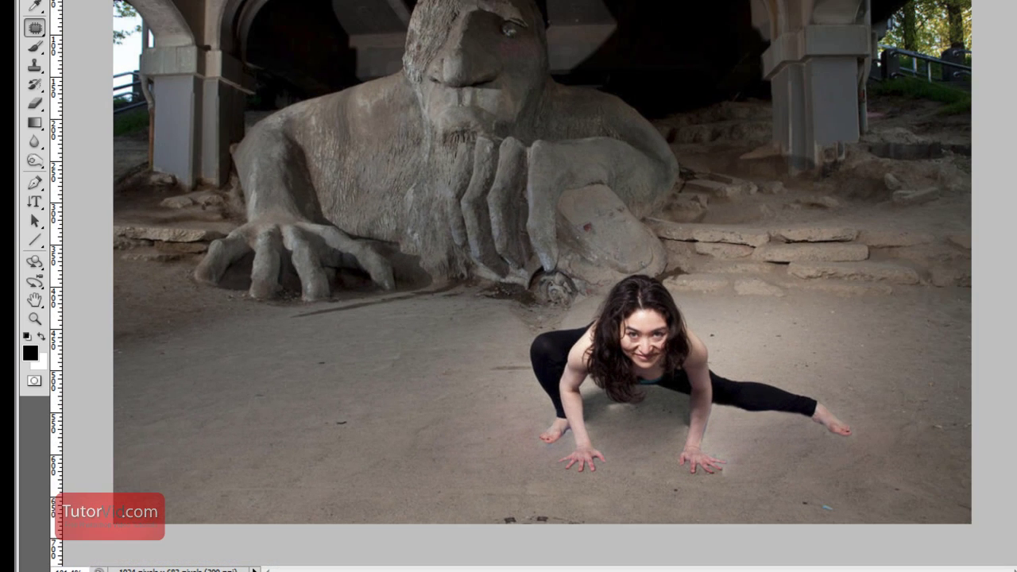
key(ctrl+comma)
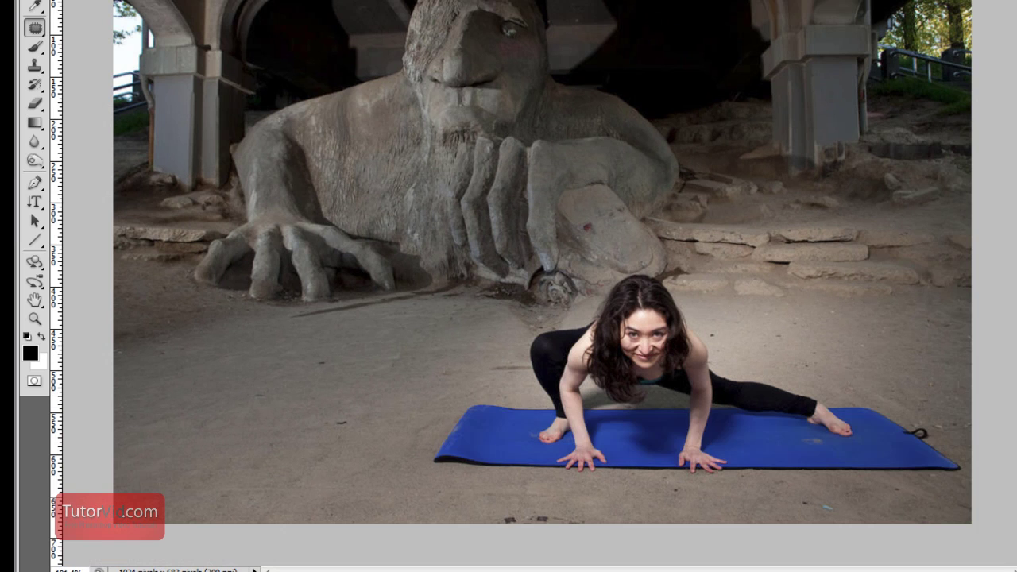
key(ctrl+z)
key(ctrl+z)
key(ctrl+z)
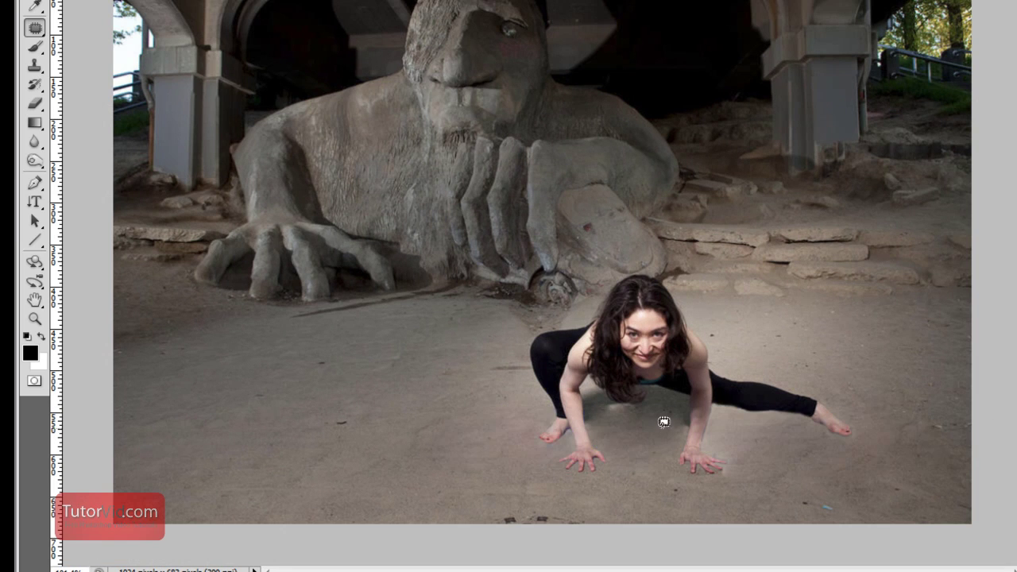
key(ctrl+z)
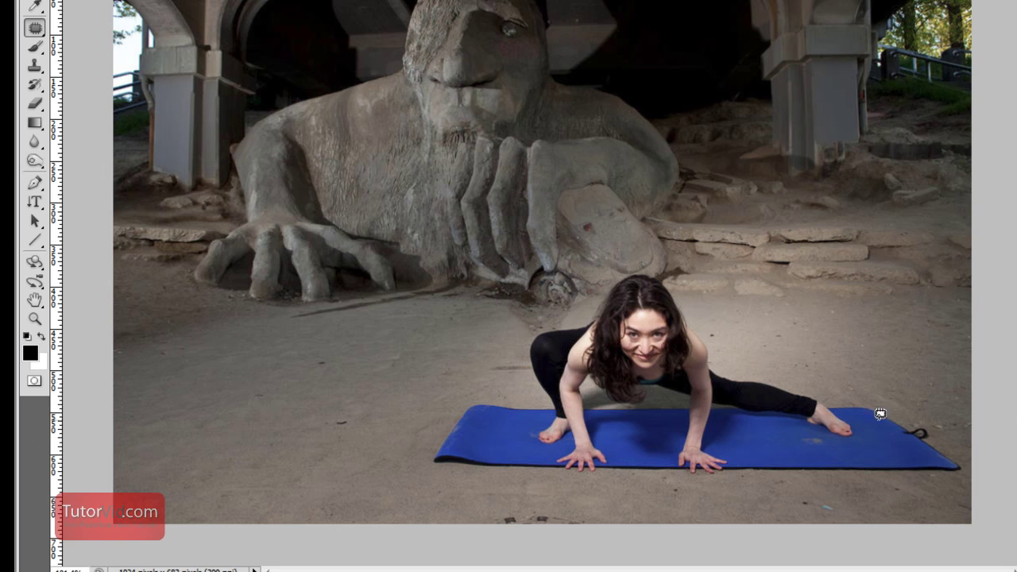
key(ctrl+z)
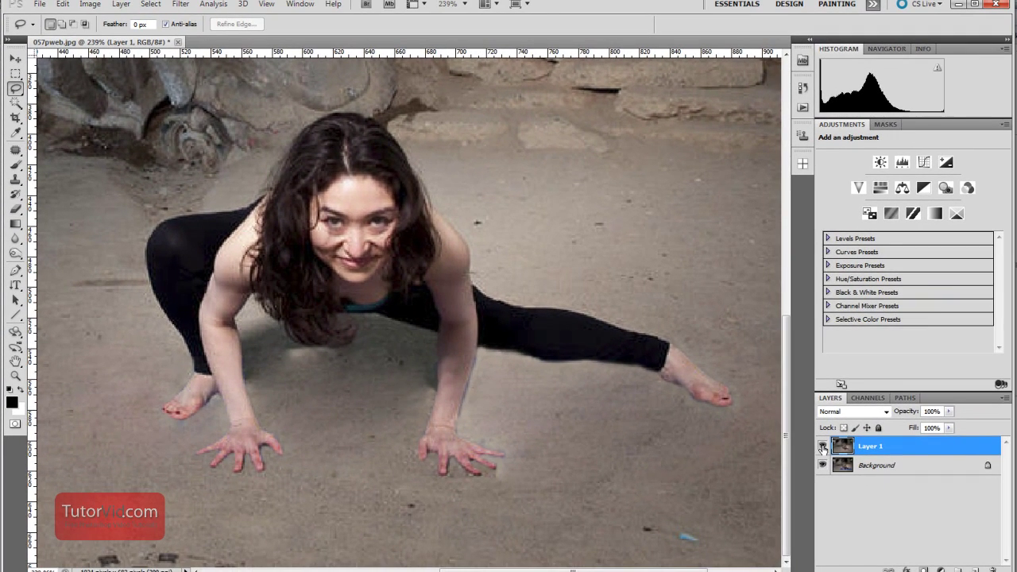
- Hide Layer 1 and outline the shadow on the original mat between and behind the arms with the freehand Lasso
click(823, 447)
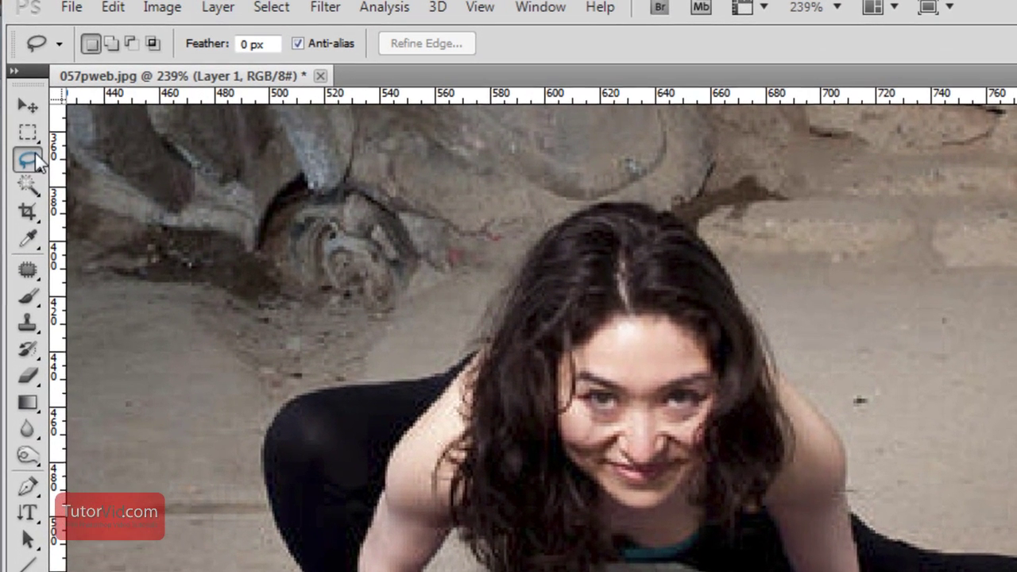
click(16, 89)
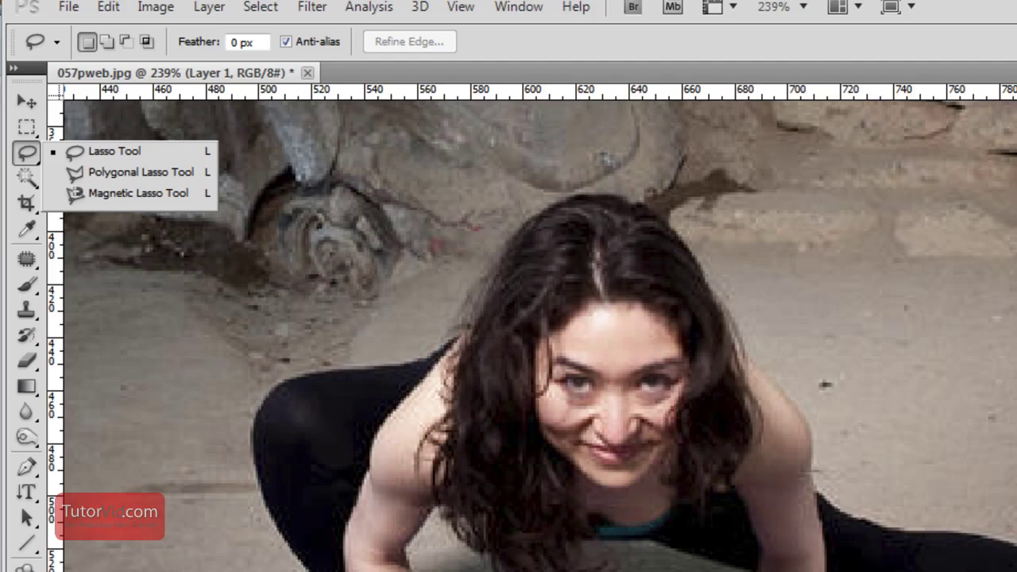
click(364, 453)
drag(334, 418, 379, 423)
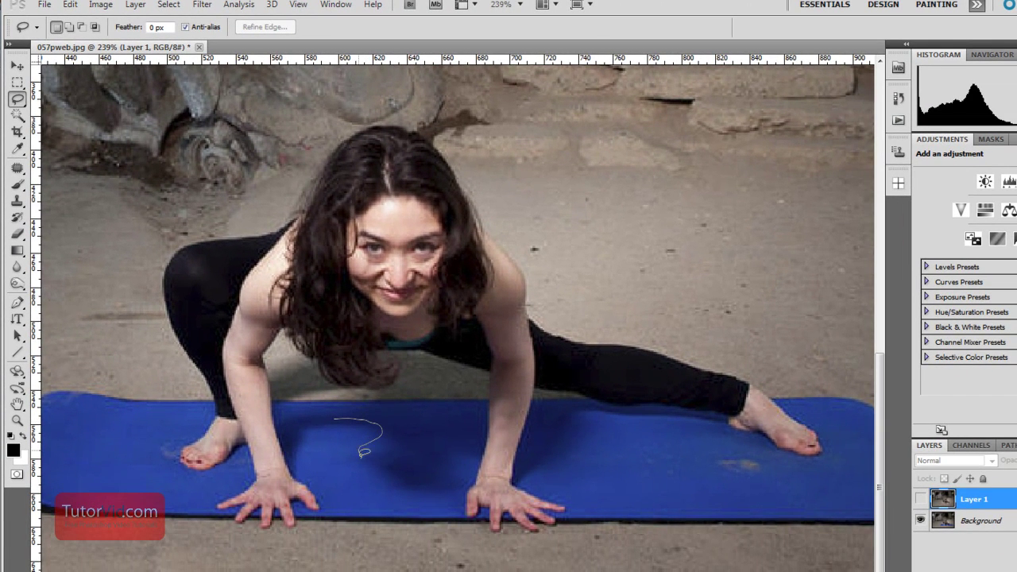
drag(400, 491, 445, 481)
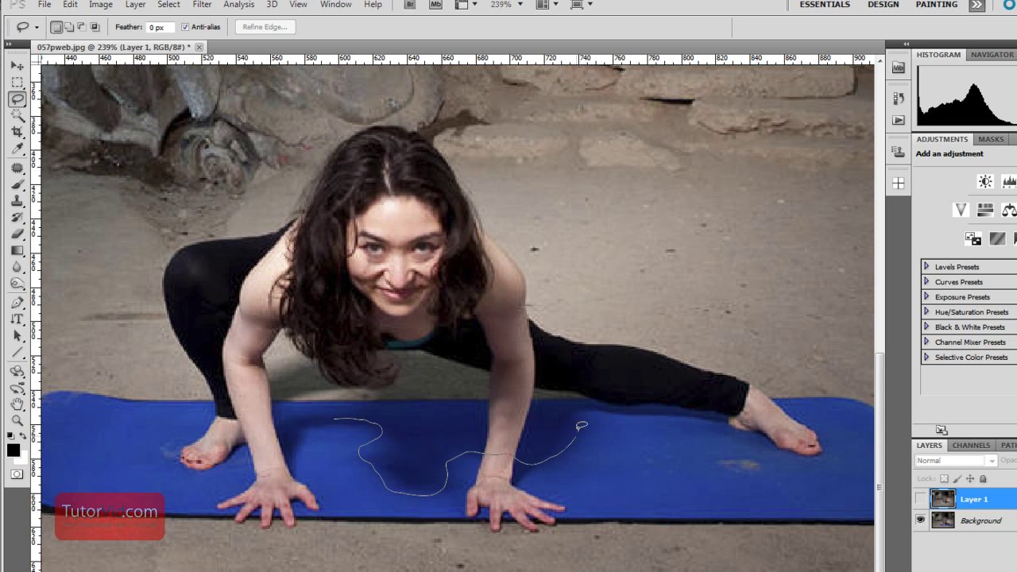
mouse_move(584, 375)
mouse_down()
mouse_move(543, 356)
mouse_move(490, 353)
mouse_move(414, 389)
mouse_up()
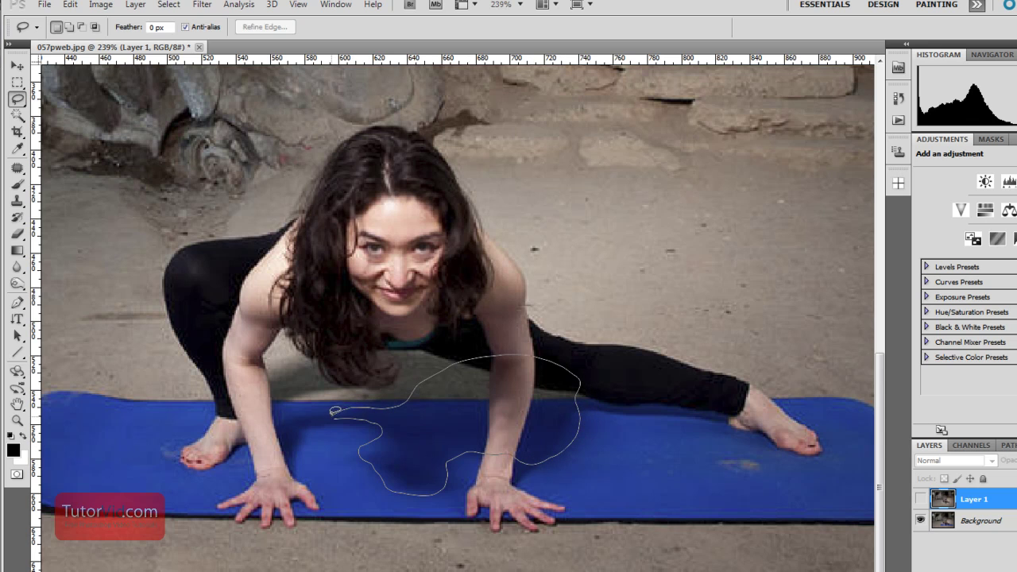
drag(335, 411, 335, 412)
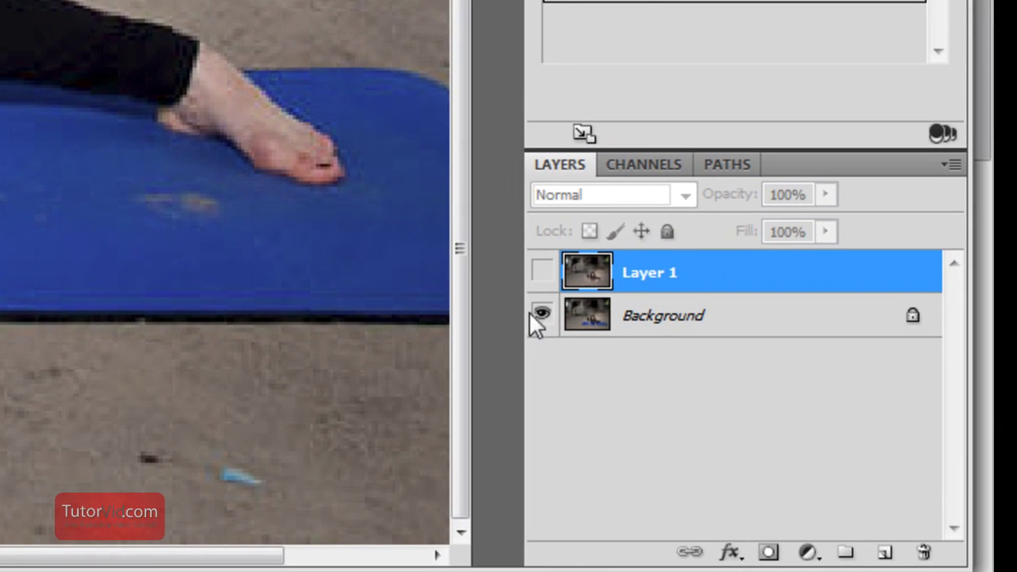
- Add a Curves adjustment layer masked to the shadow selection and show Layer 1 again
click(807, 552)
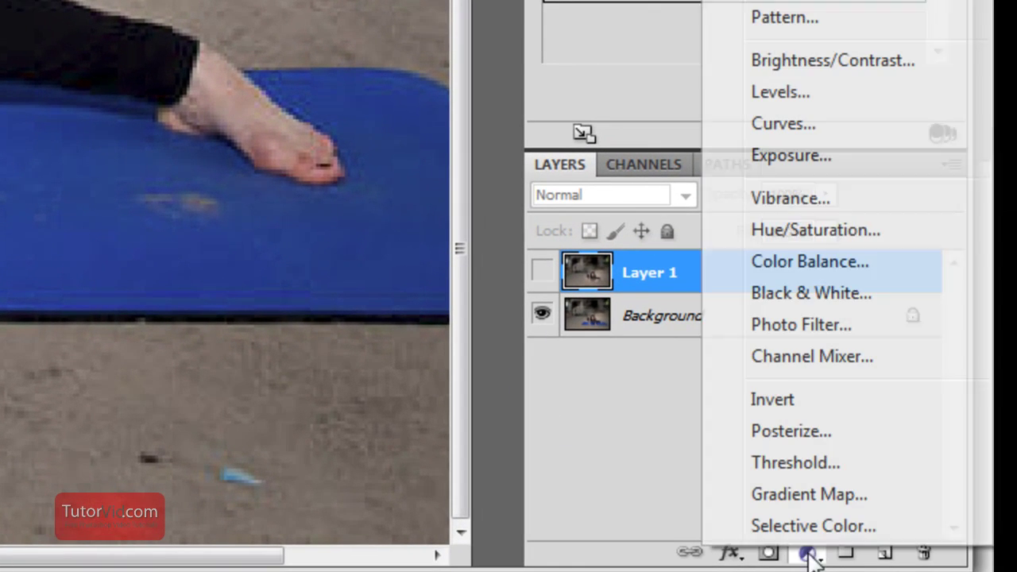
click(835, 127)
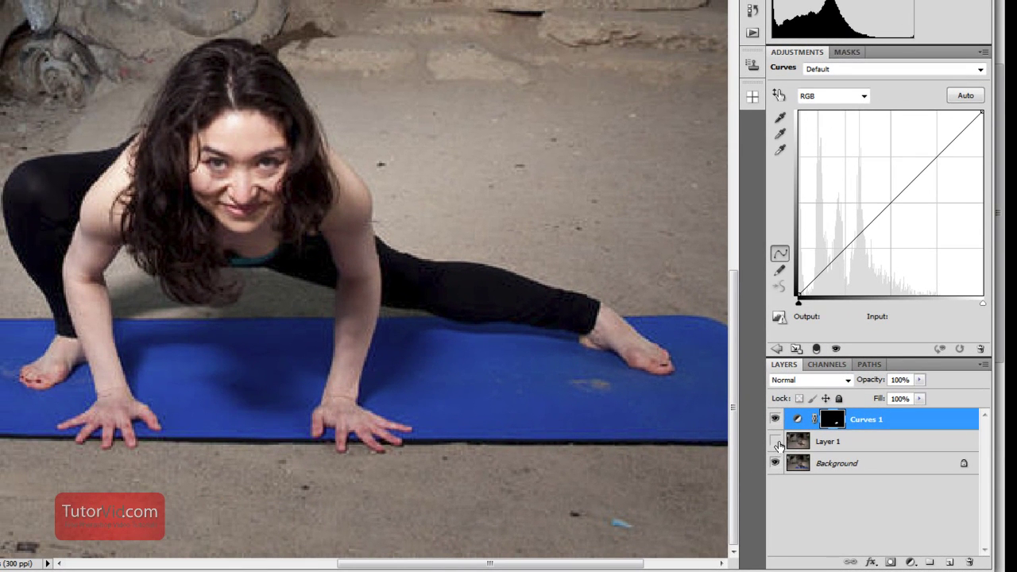
click(775, 442)
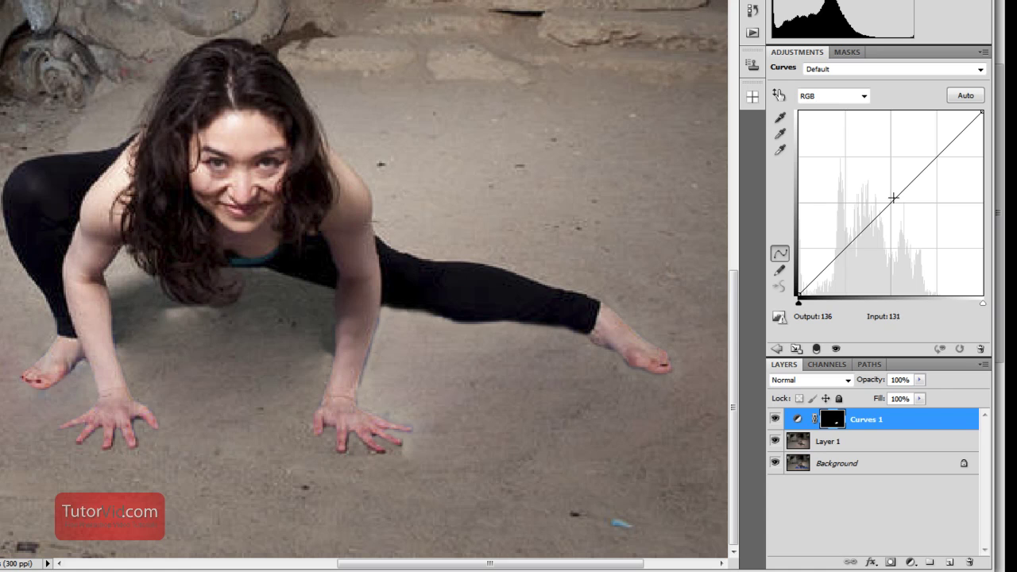
- Select the curve's black point and toggle Layer 1 off and on to compare the floor with the original shadow
drag(799, 302, 798, 303)
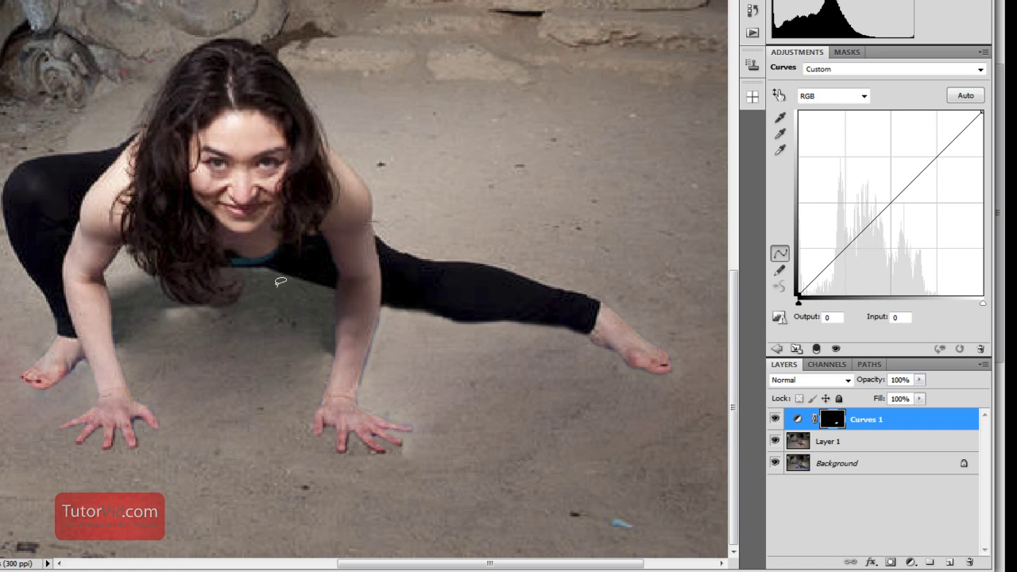
click(774, 442)
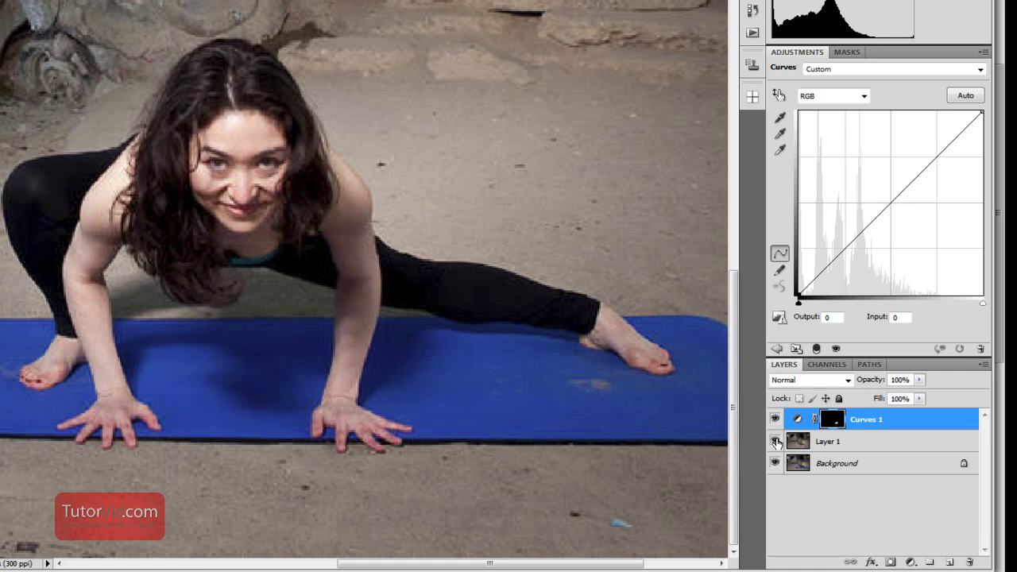
click(777, 443)
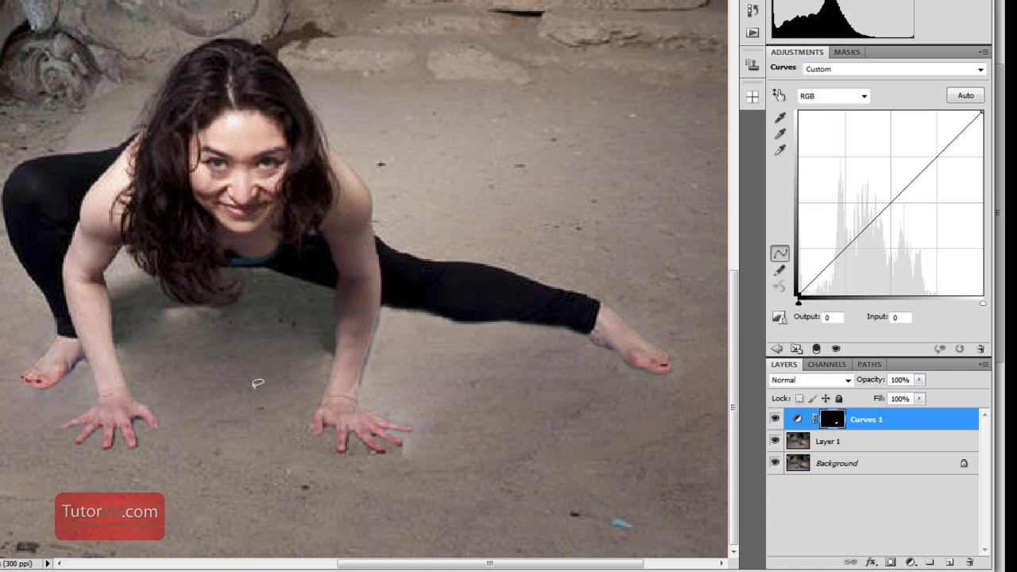
- Compare the floor with the original by toggling Layer 1, and pull the Curves 1 midtones down to darken the shadow area
click(775, 442)
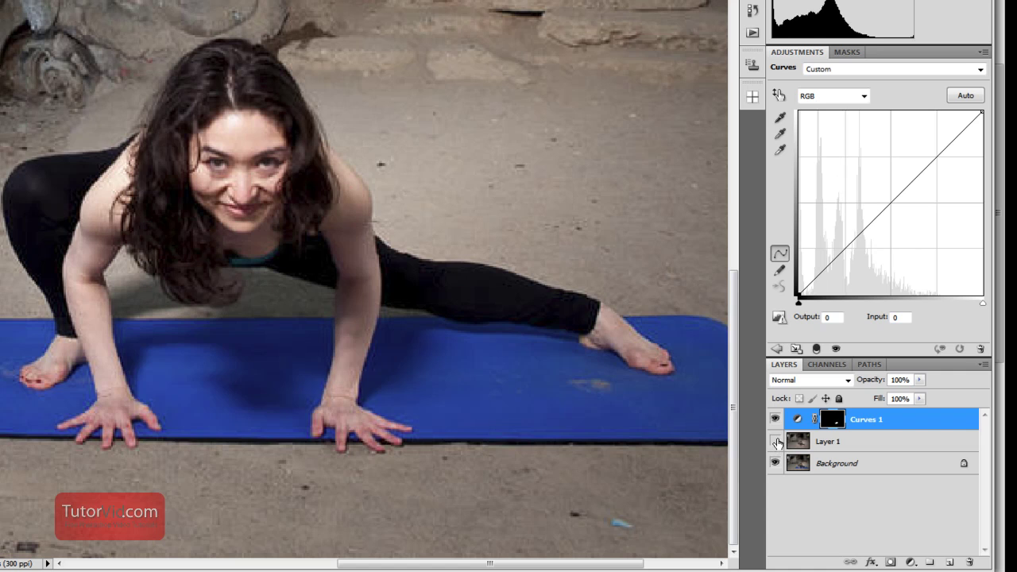
click(776, 442)
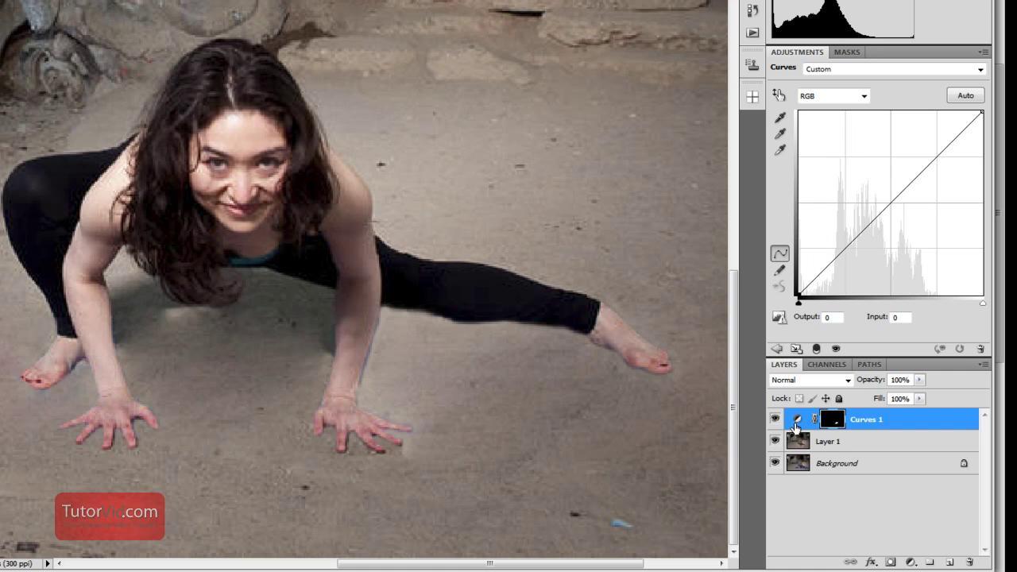
drag(863, 230, 866, 239)
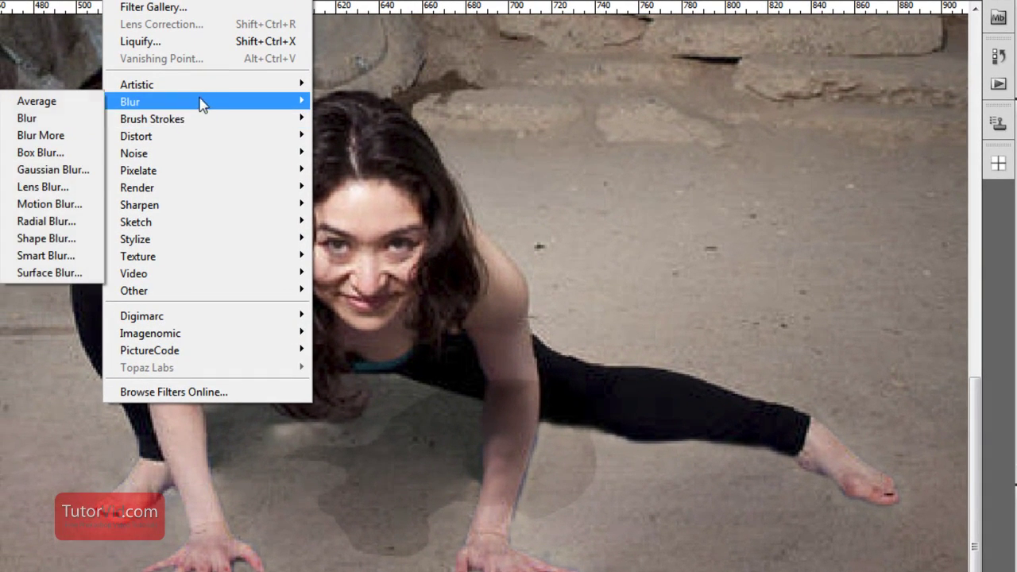
- Soften the edges of the Curves 1 layer mask with a Gaussian Blur
mouse_move(131, 102)
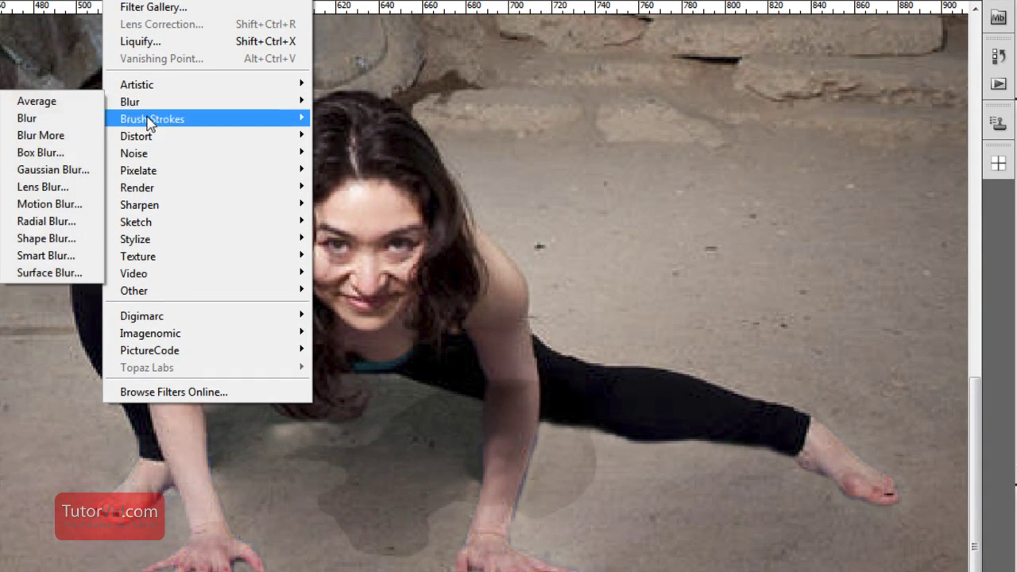
click(64, 168)
drag(604, 393, 786, 208)
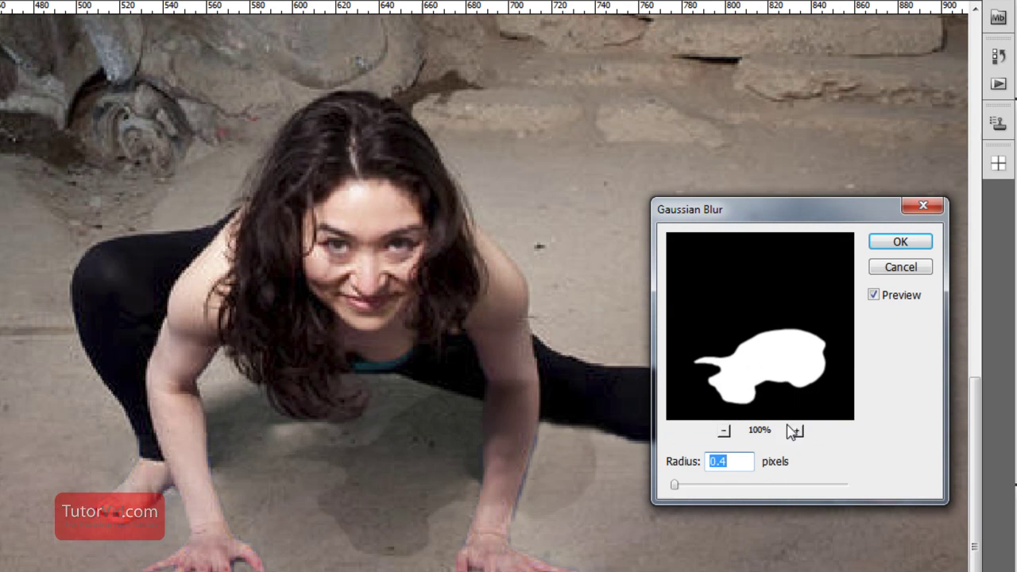
click(890, 247)
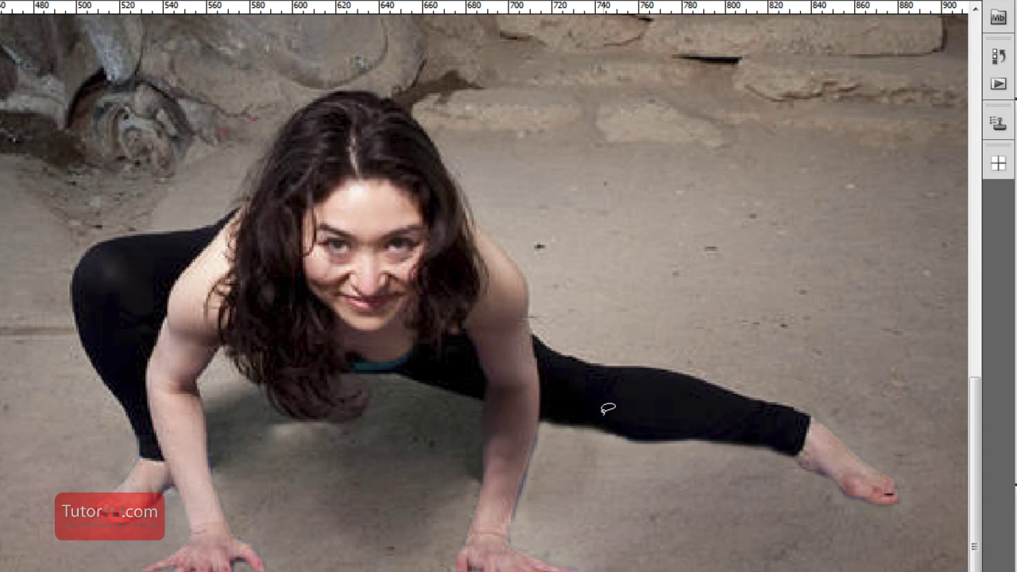
- Prepare a 35 px black brush at 26% opacity for painting on the Curves 1 mask
right_click(498, 414)
click(579, 569)
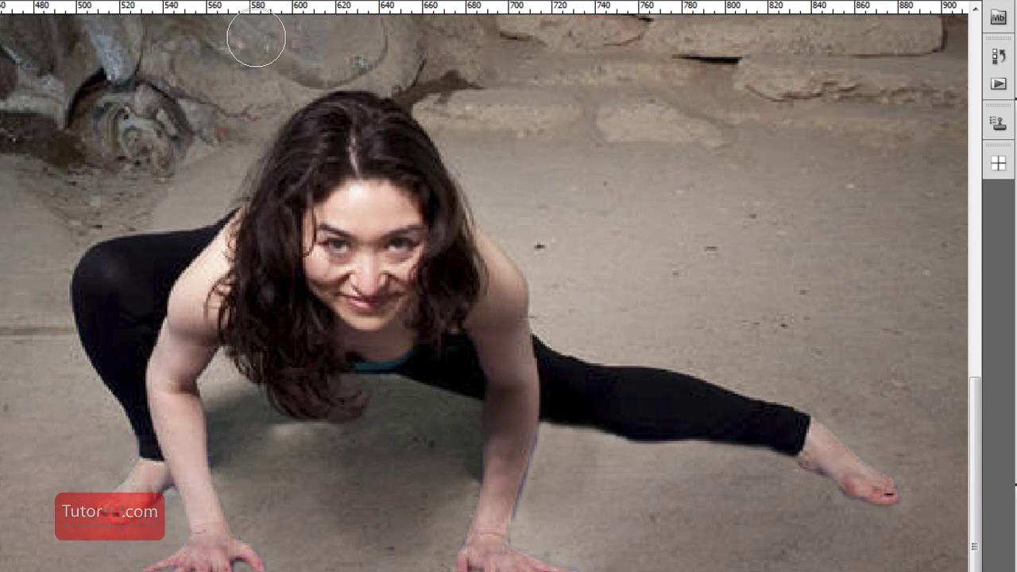
click(311, 30)
mouse_move(310, 46)
mouse_down()
mouse_move(287, 46)
mouse_move(262, 70)
mouse_up()
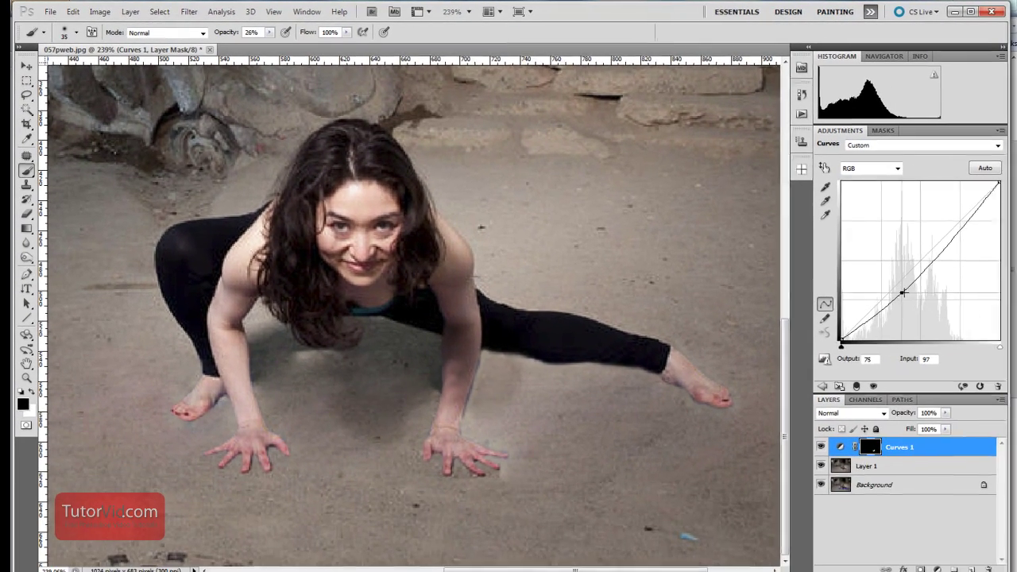
- Adjust the Curves 1 midpoint to input 99, output 73, and toggle Curves 1 and Layer 1 to compare with the original shadow
mouse_move(904, 294)
mouse_down()
mouse_move(898, 284)
mouse_move(904, 294)
mouse_up()
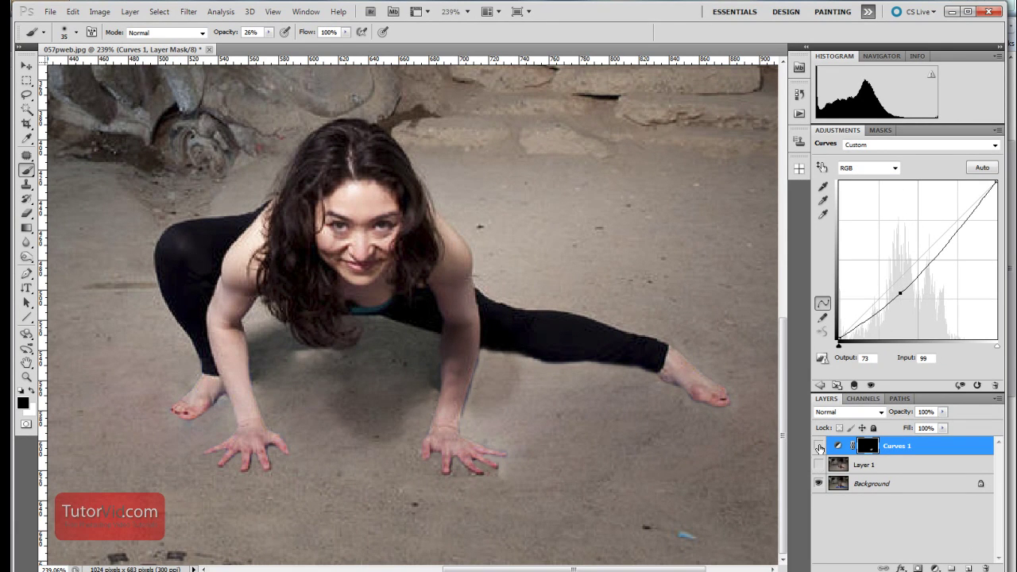
click(819, 448)
click(818, 466)
click(819, 446)
drag(820, 466, 824, 447)
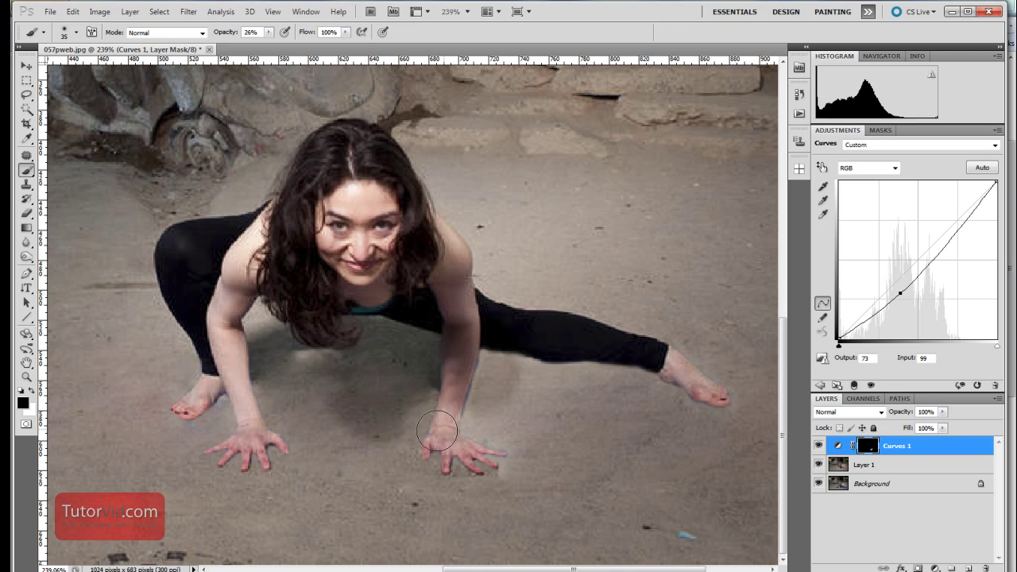
- Hide Layer 1 and Curves 1 to expose the original mat and its shadows
key(x)
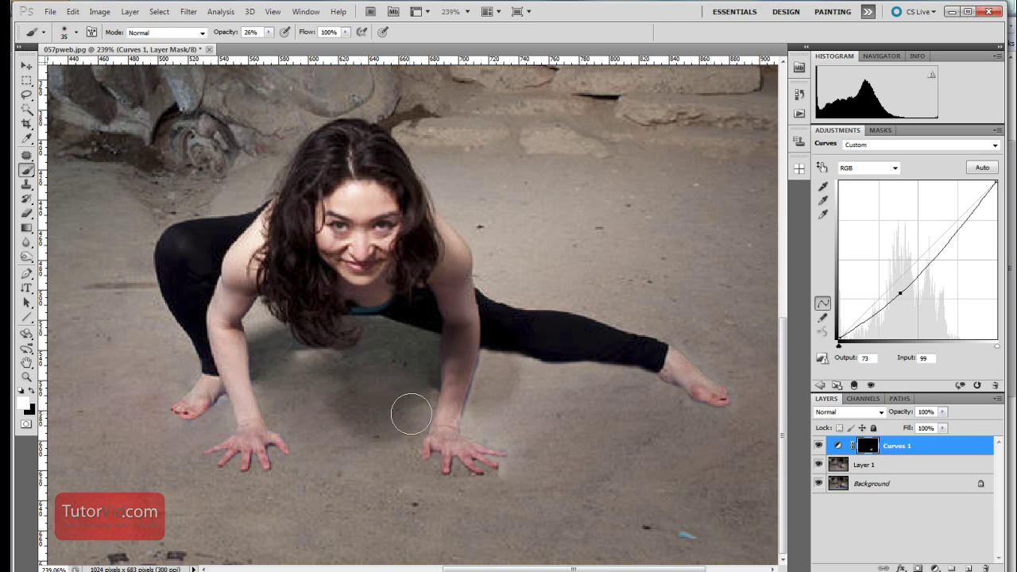
click(841, 468)
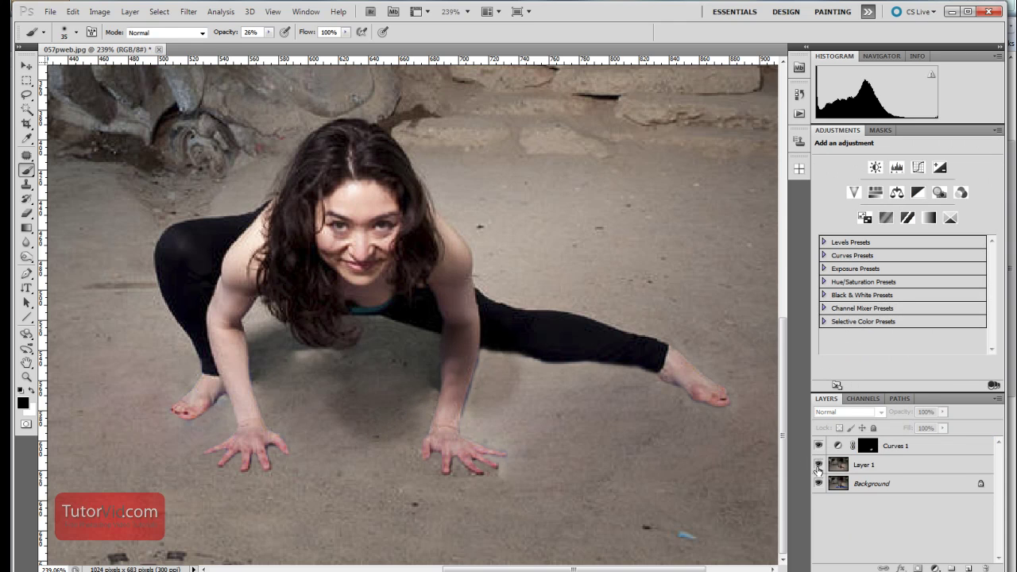
click(818, 465)
click(818, 446)
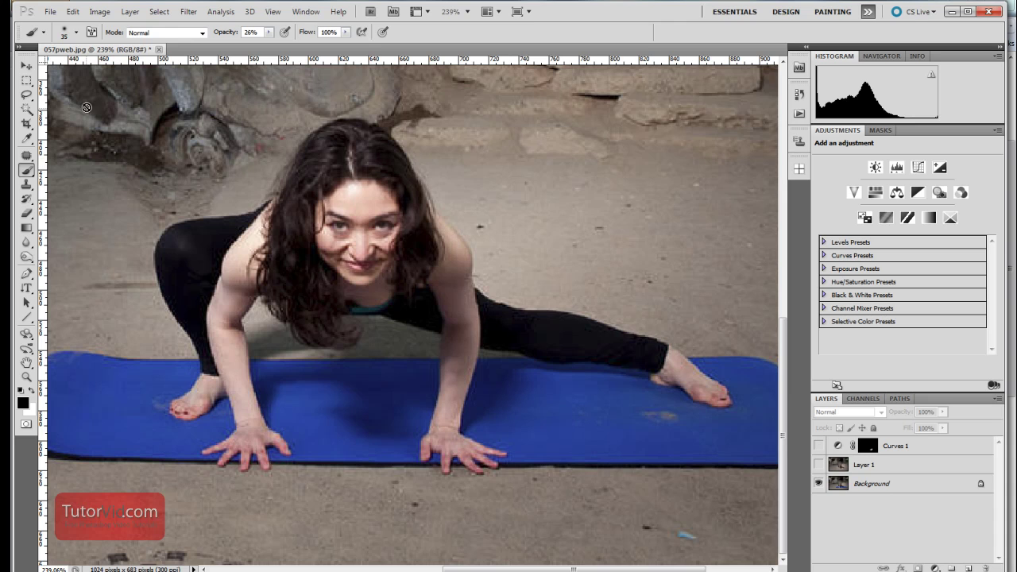
- Outline the contact shadow beneath the extended leg with the freehand Lasso, from the ankle to behind the nearer arm
click(27, 94)
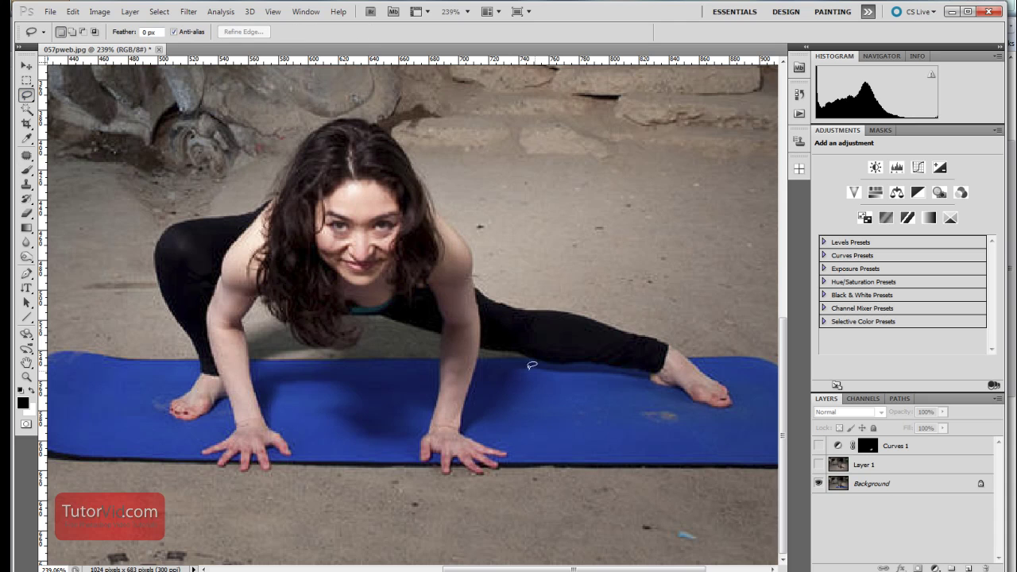
scroll(586, 369, up, 3)
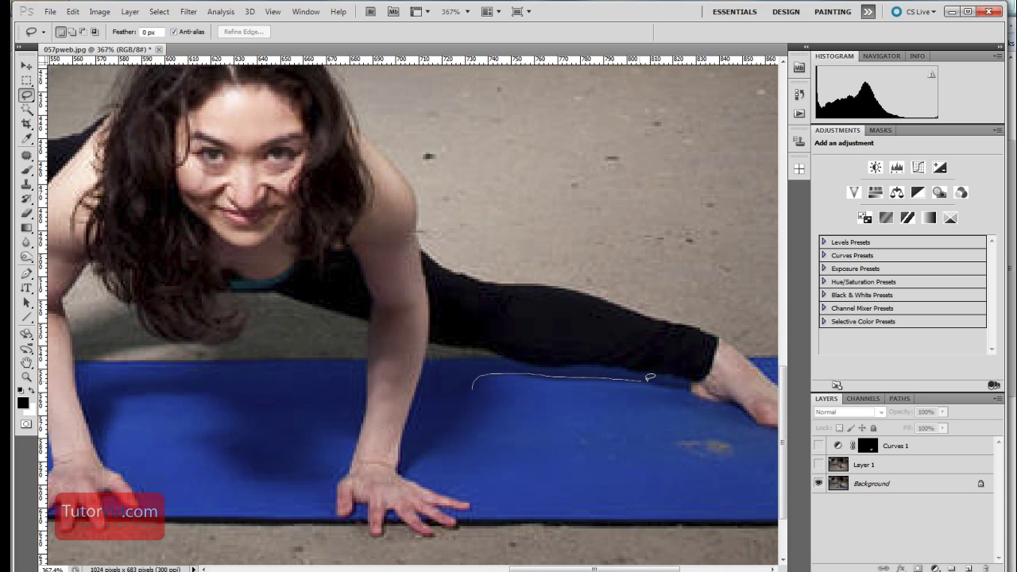
drag(680, 348, 529, 322)
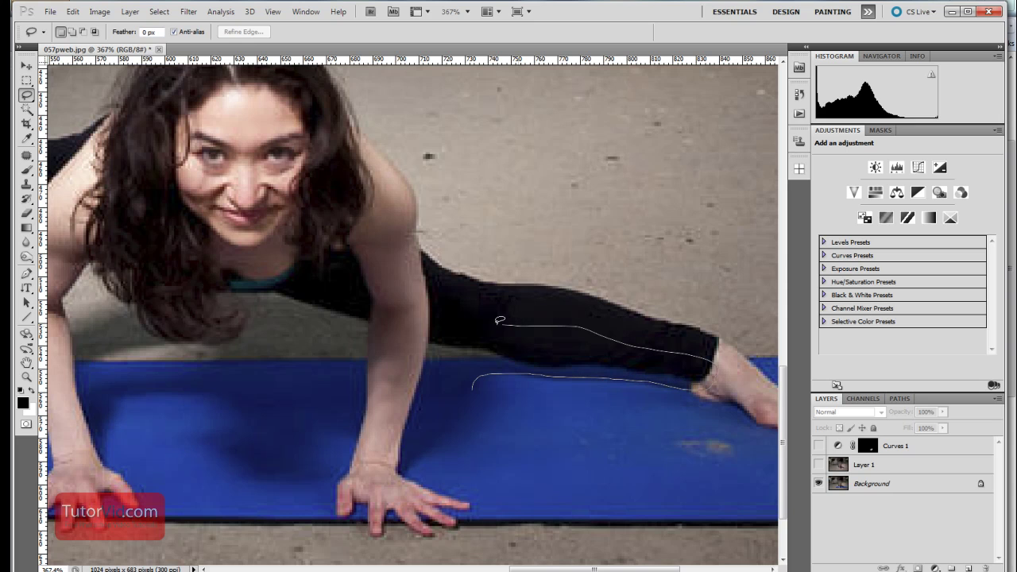
drag(446, 395, 473, 387)
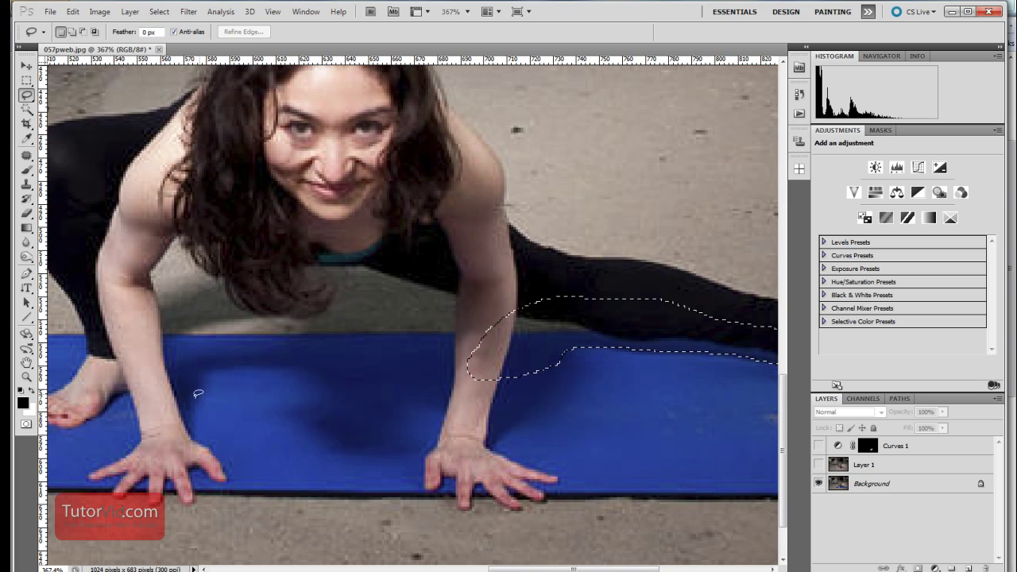
- Add the darker shadow between the arms and the contact shadows beside the bent leg's foot and between the fingers to the selection
mouse_move(194, 437)
mouse_down()
mouse_move(209, 374)
mouse_move(250, 364)
mouse_move(335, 385)
mouse_move(354, 352)
mouse_move(305, 334)
mouse_move(173, 361)
mouse_move(158, 394)
mouse_move(189, 444)
mouse_up()
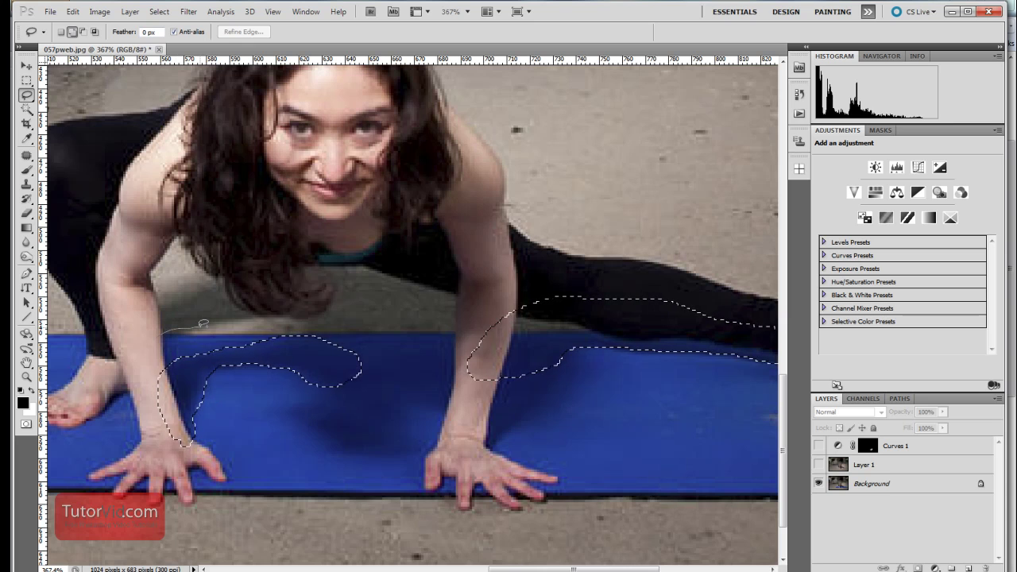
mouse_move(167, 326)
mouse_down()
mouse_move(197, 327)
mouse_move(159, 337)
mouse_move(180, 339)
mouse_move(228, 313)
mouse_move(157, 346)
mouse_up()
mouse_move(164, 413)
mouse_down()
mouse_move(228, 386)
mouse_move(305, 374)
mouse_up()
mouse_move(243, 365)
mouse_down()
mouse_move(274, 340)
mouse_move(256, 343)
mouse_move(236, 374)
mouse_move(242, 369)
mouse_up()
key(shift)
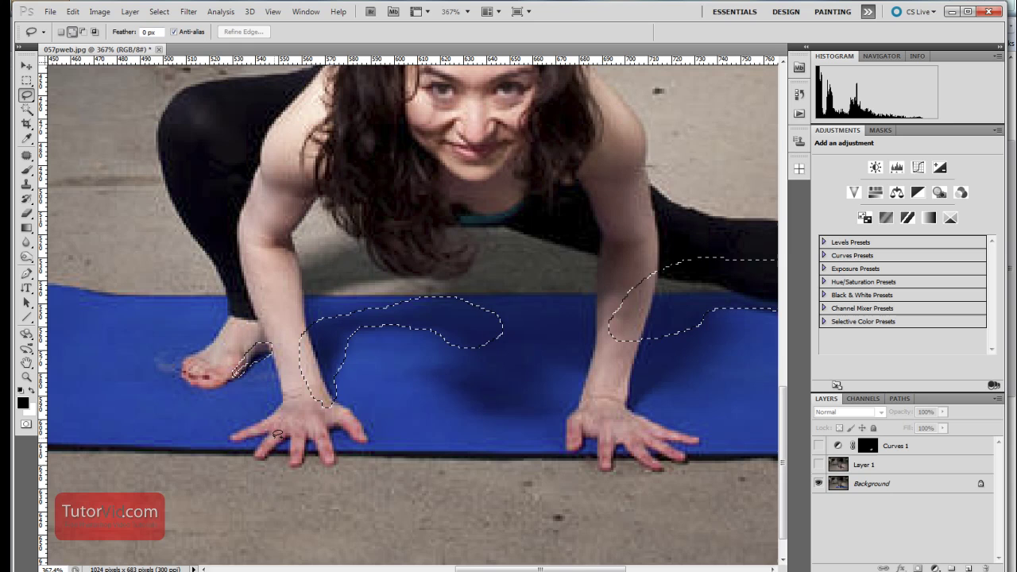
mouse_move(301, 428)
mouse_down()
mouse_move(274, 437)
mouse_move(307, 451)
mouse_up()
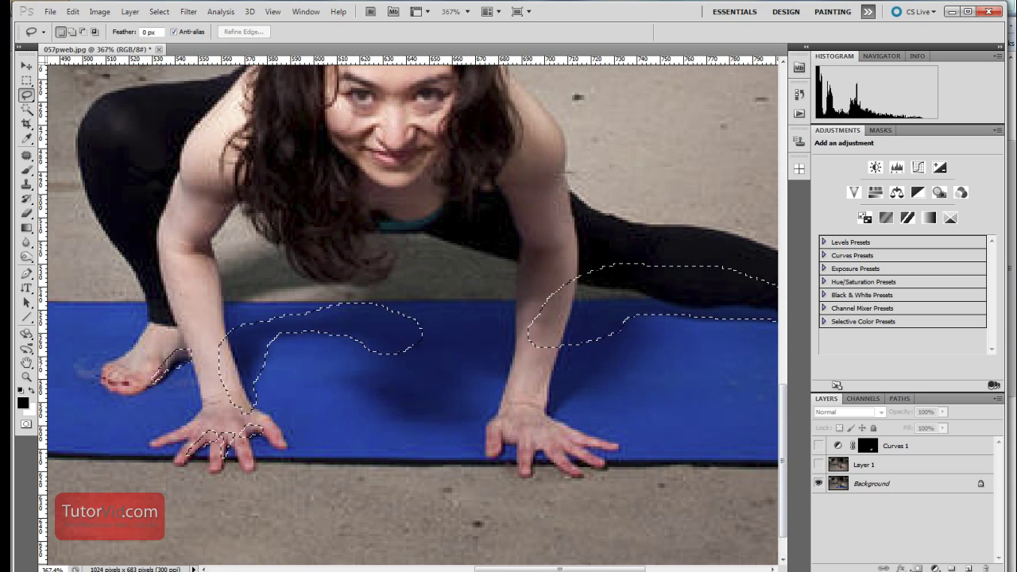
- Add a second Curves adjustment layer masked to the selected contact shadows
click(936, 569)
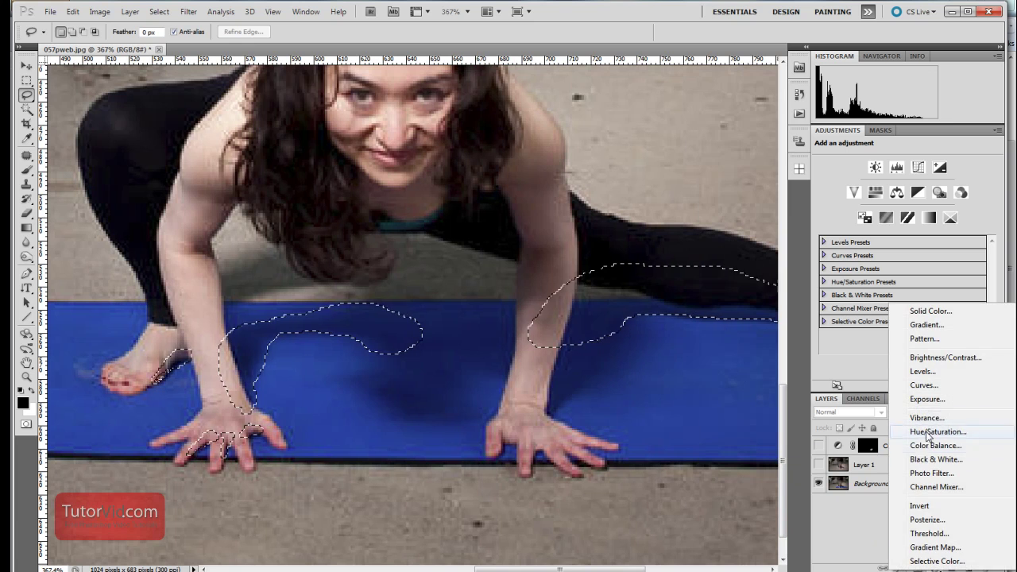
click(939, 389)
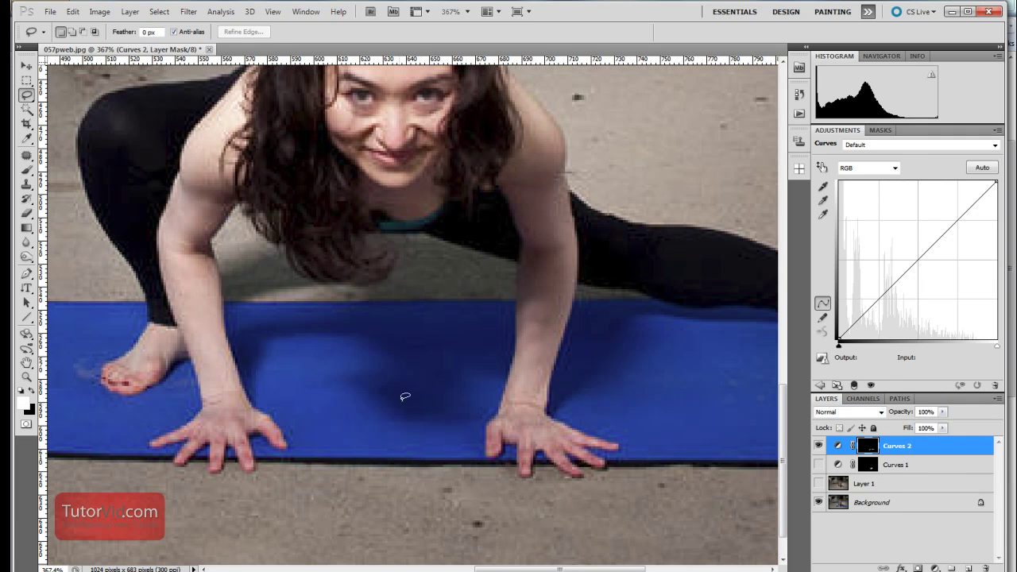
drag(753, 345, 716, 354)
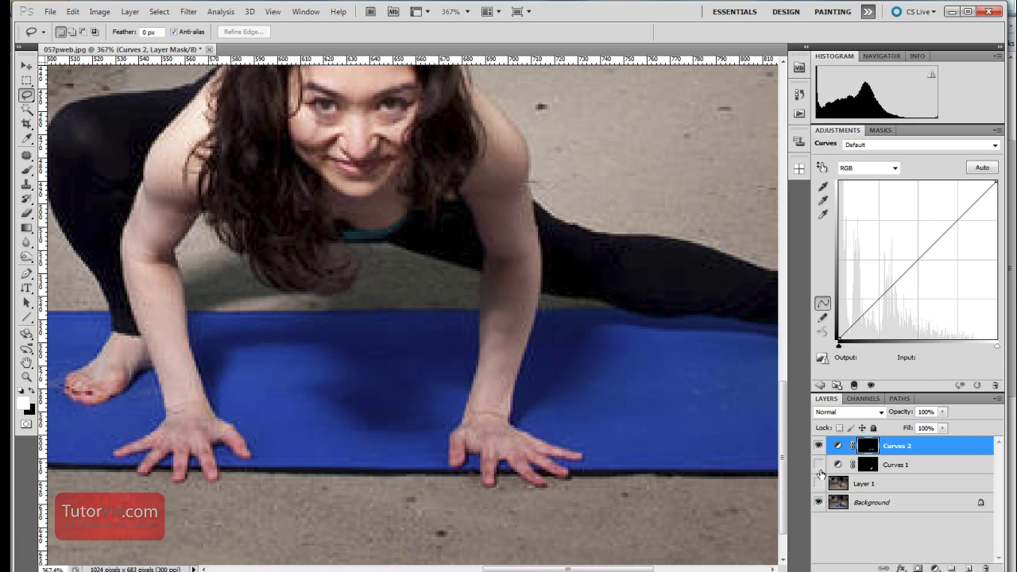
- Show Layer 1 and darken the second curve with a midpoint at input 118, output 75 and the black point at input 7
click(819, 486)
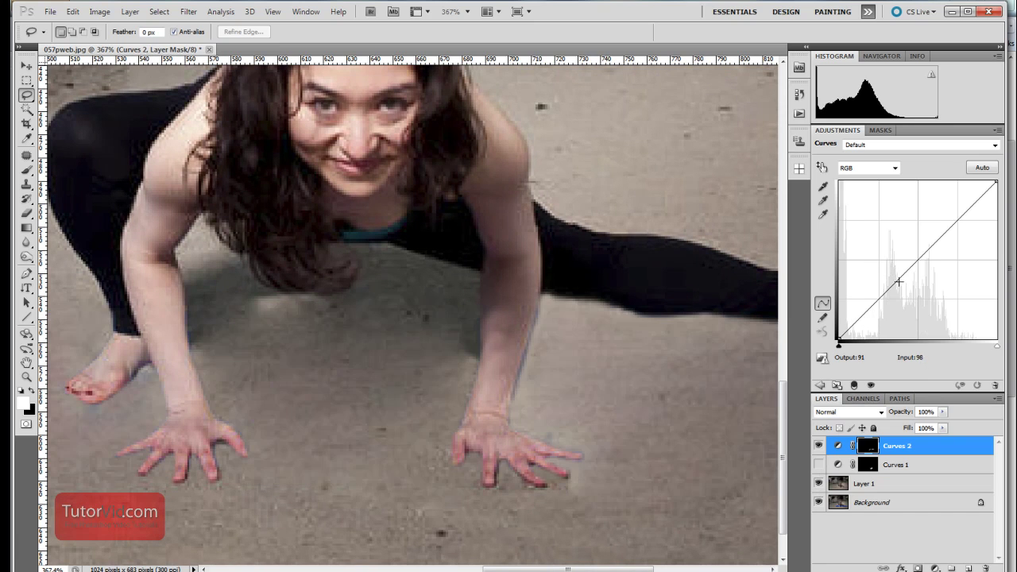
drag(899, 282, 911, 293)
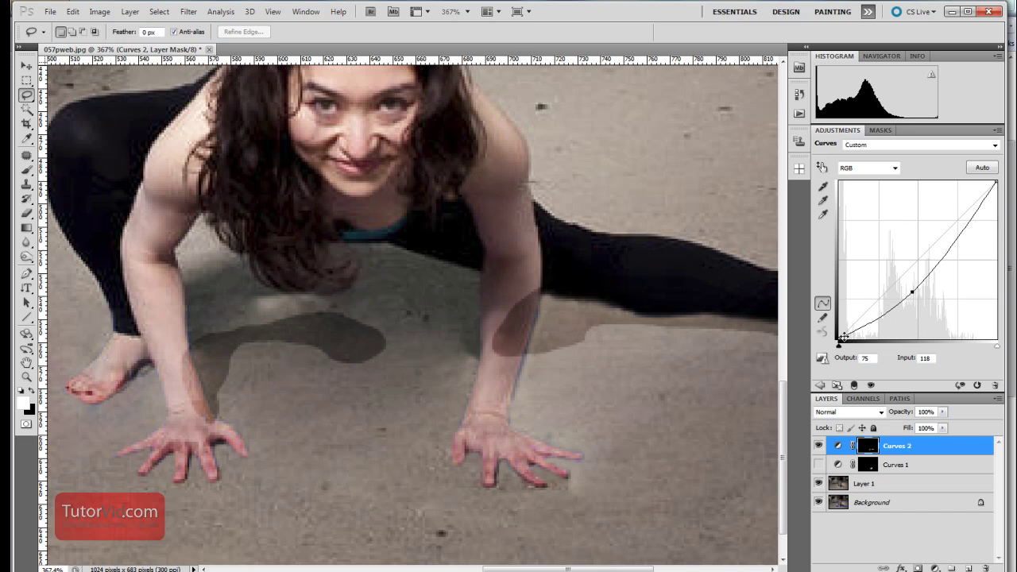
drag(843, 336, 844, 340)
- Soften the Curves 2 mask with a Gaussian Blur of 0.7 pixels radius
click(188, 11)
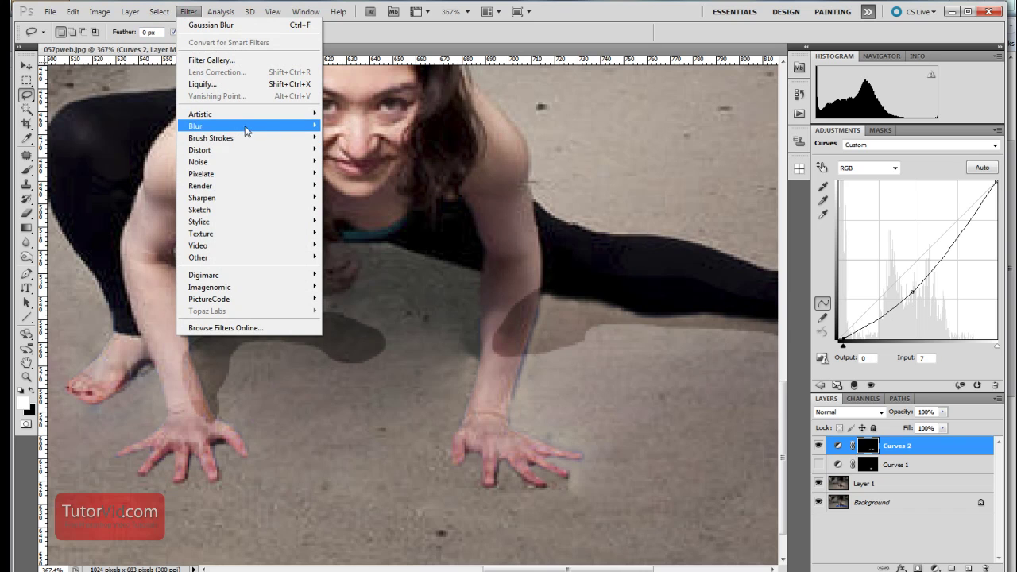
mouse_move(246, 130)
click(137, 173)
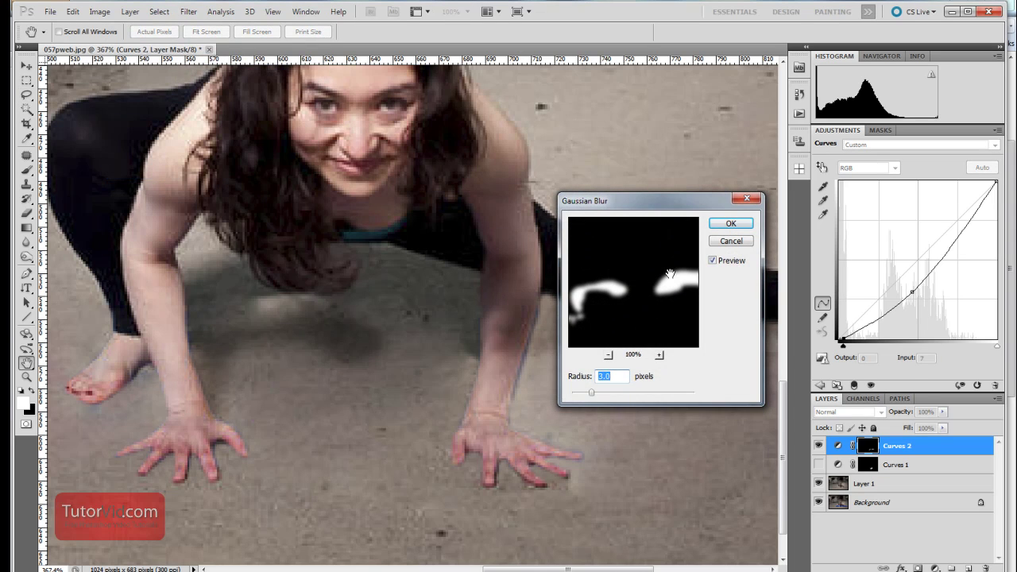
text(5)
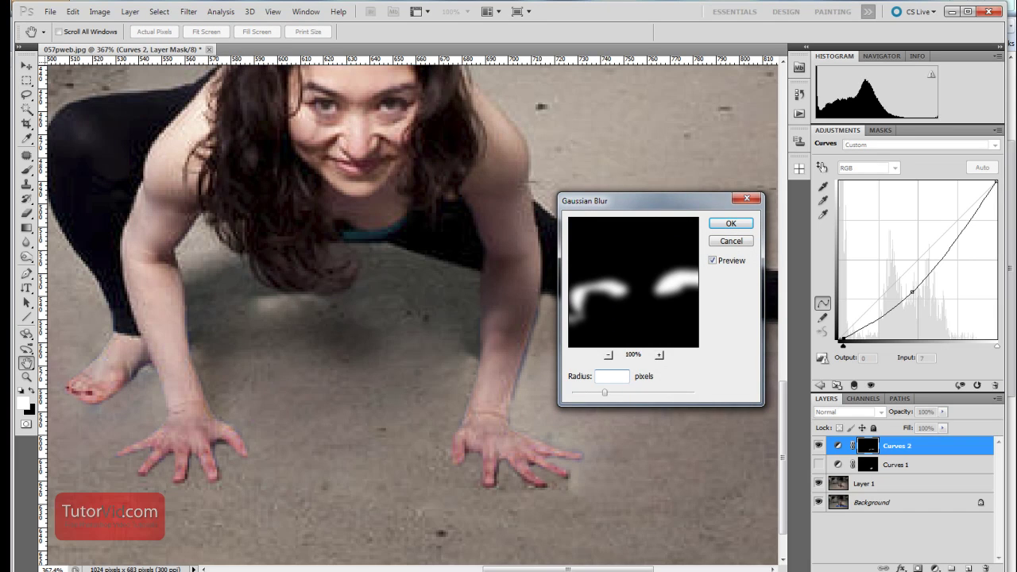
text(.7)
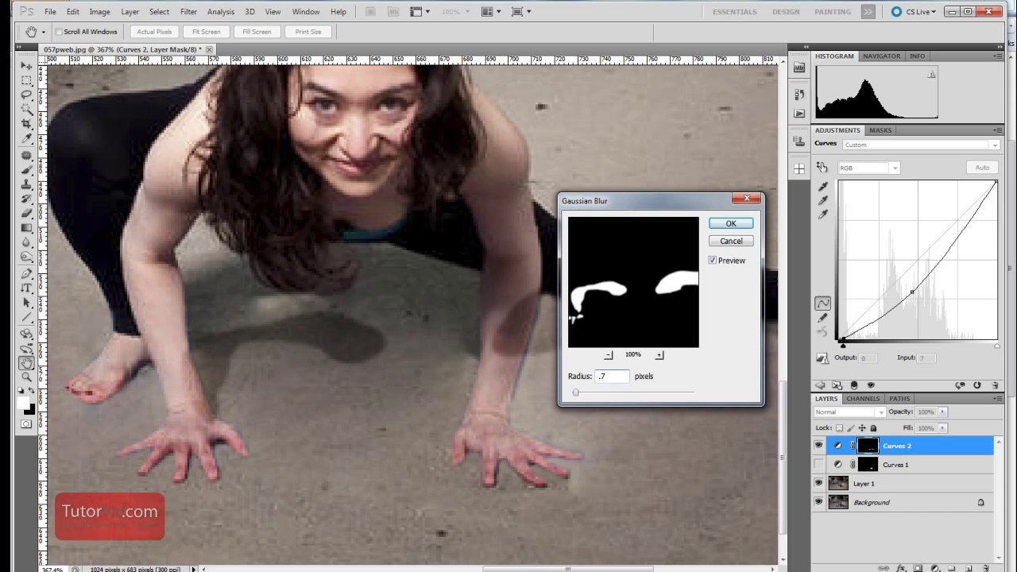
click(733, 225)
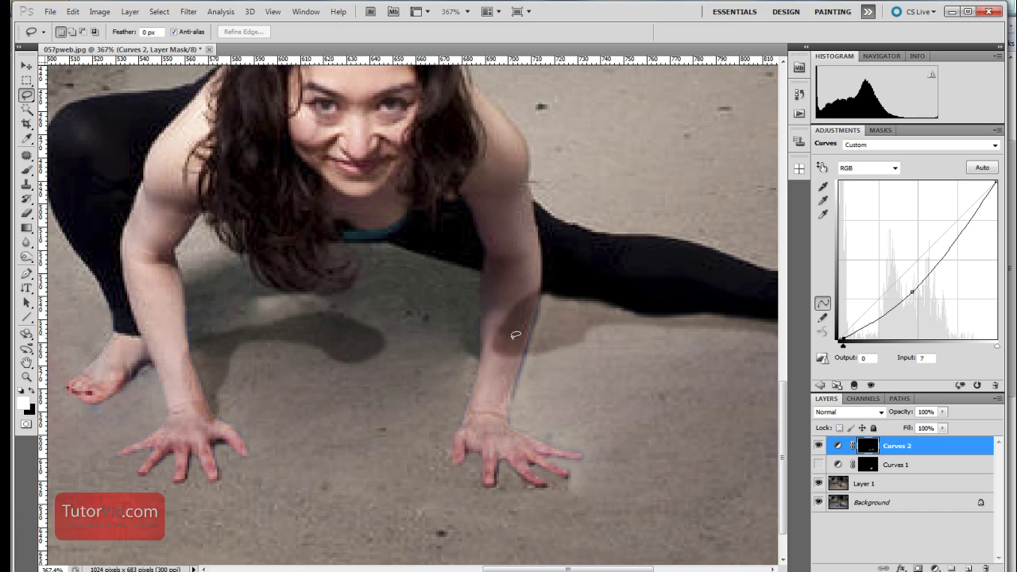
- Mask the Curves 2 darkening off the arm with a black brush at 100% opacity, and make Curves 1 visible again
key(b)
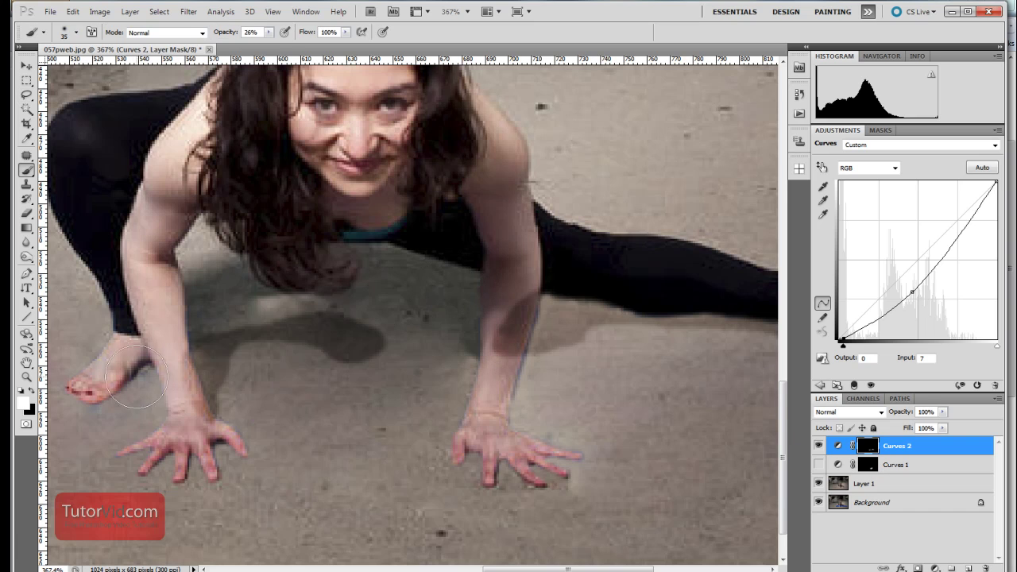
key(x)
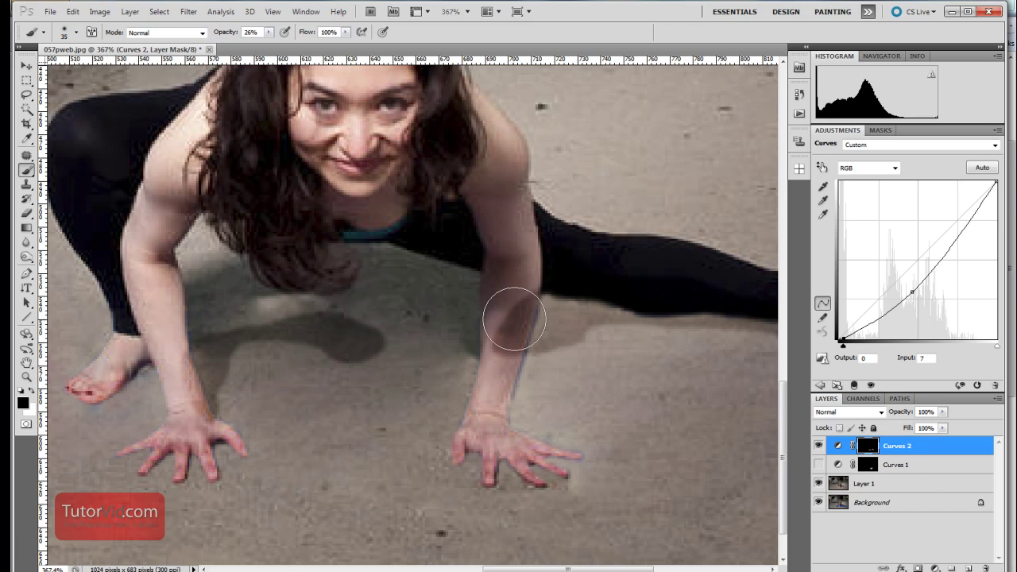
key(0)
drag(514, 313, 509, 250)
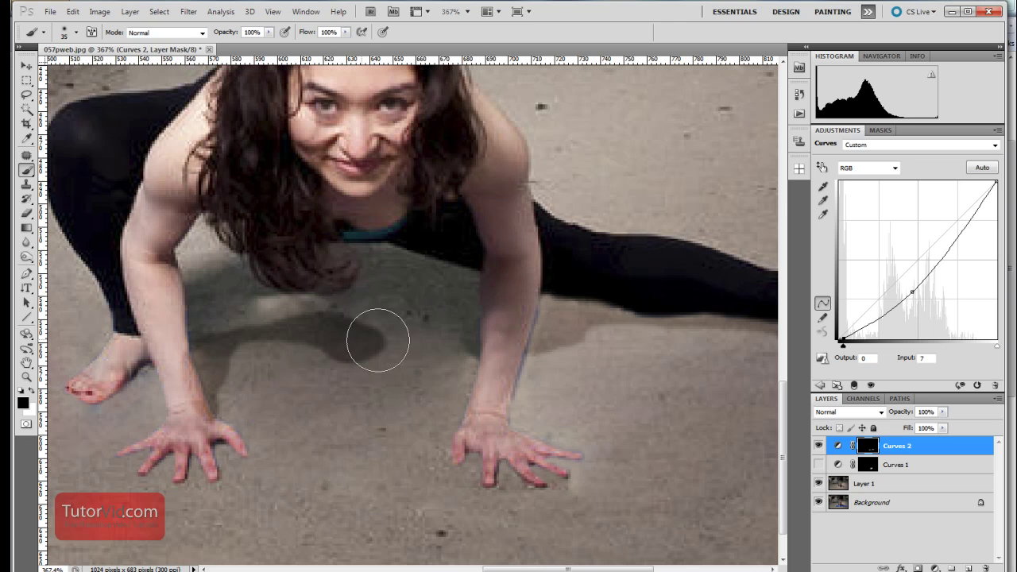
click(818, 464)
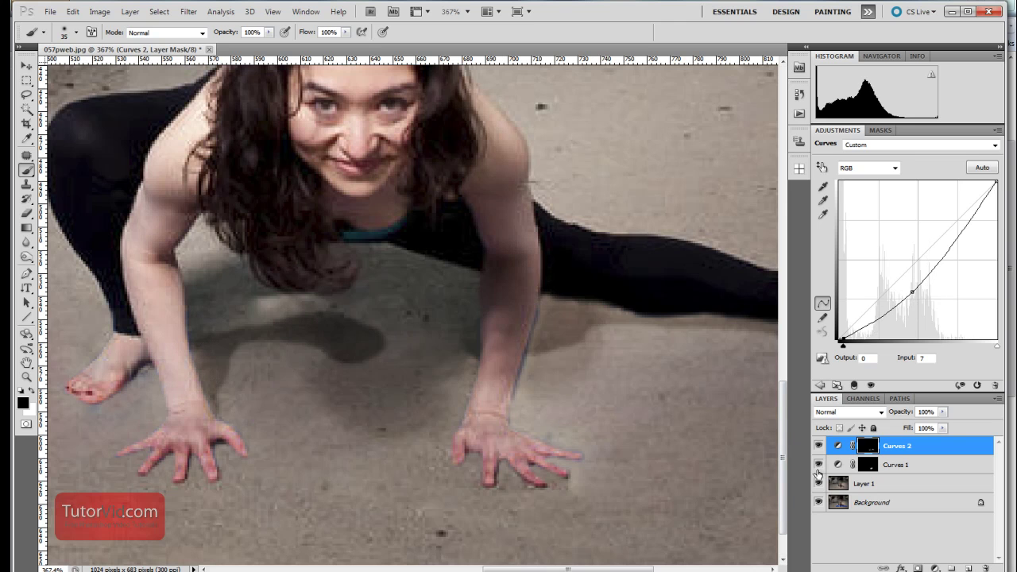
click(819, 465)
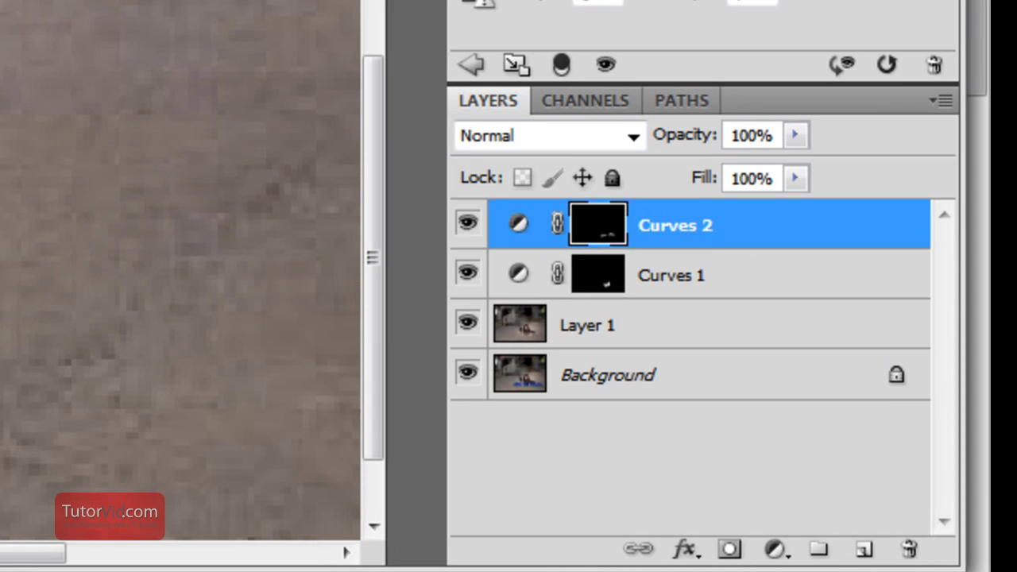
- Group the Curves 2, Curves 1 and Layer 1 layers together above the Background
shift+click(671, 275)
click(818, 549)
click(719, 278)
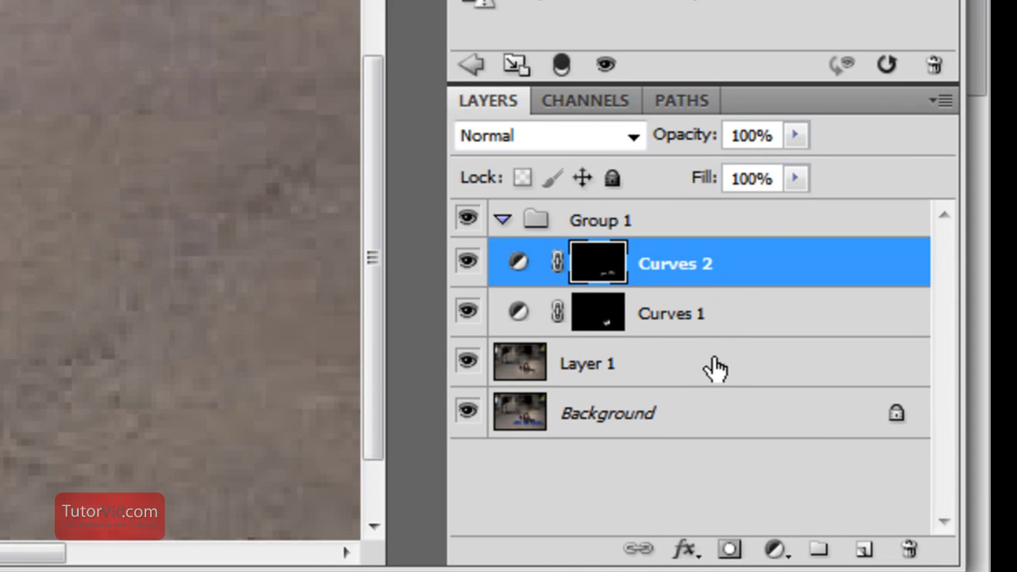
shift+click(715, 367)
drag(710, 263, 732, 223)
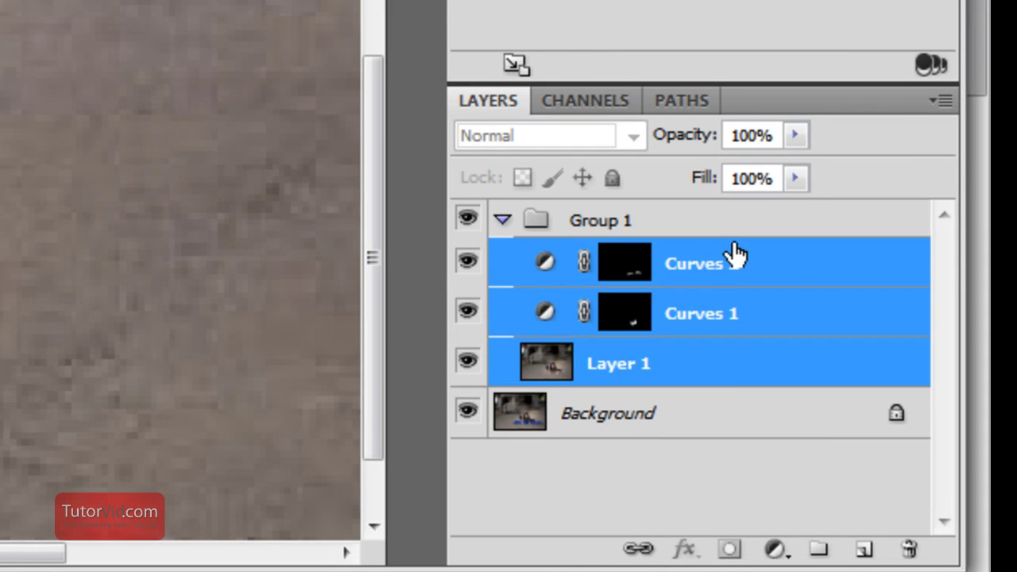
click(592, 216)
key(ctrl+z)
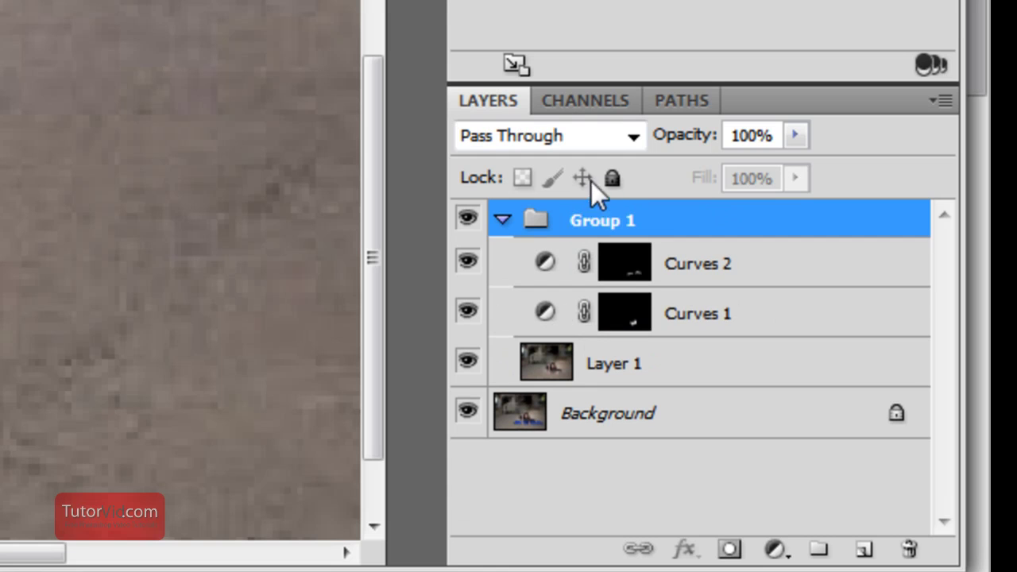
- Compare the retouched floor with the original mat photo by hiding and showing Group 1
click(469, 219)
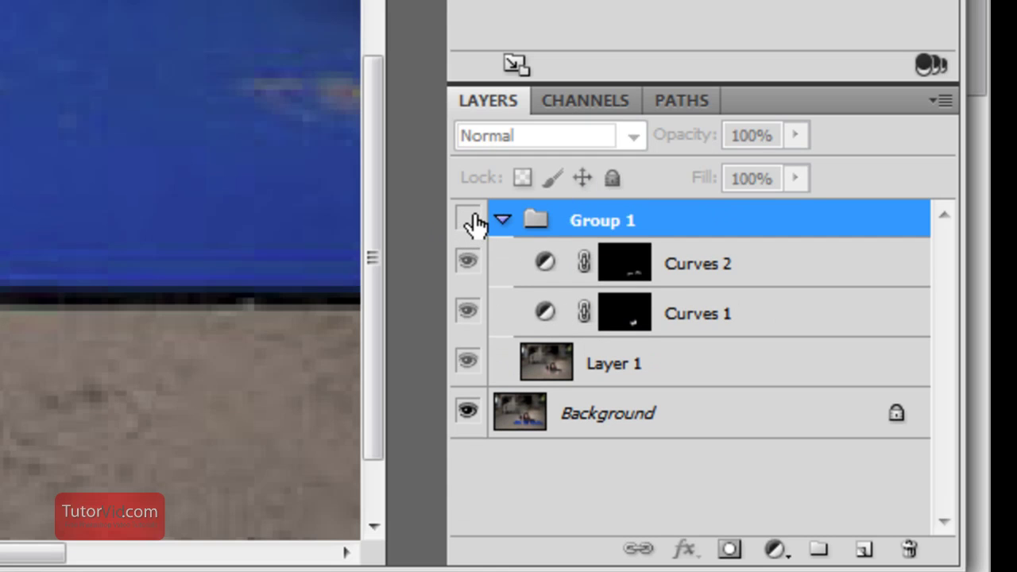
click(470, 222)
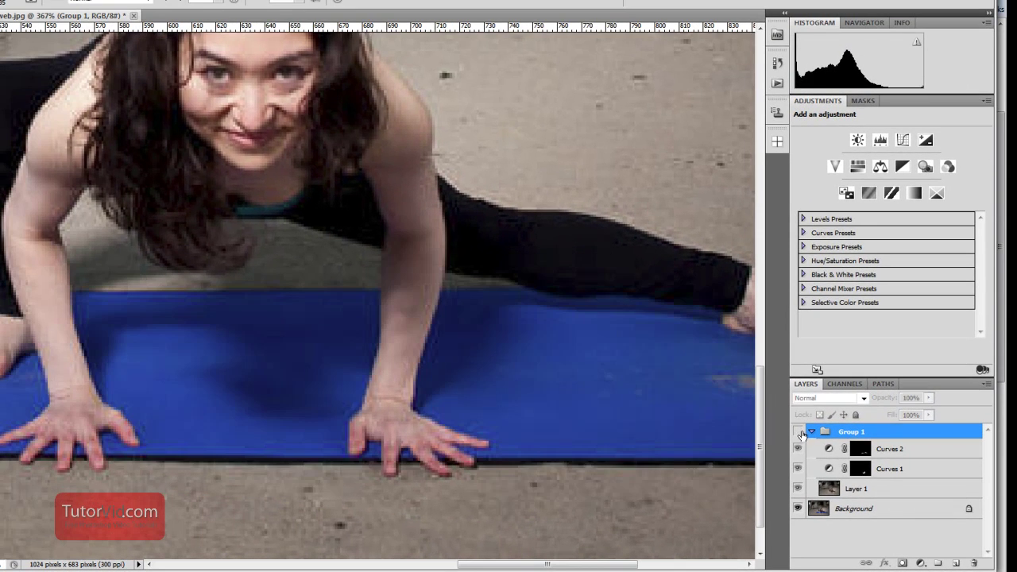
click(799, 433)
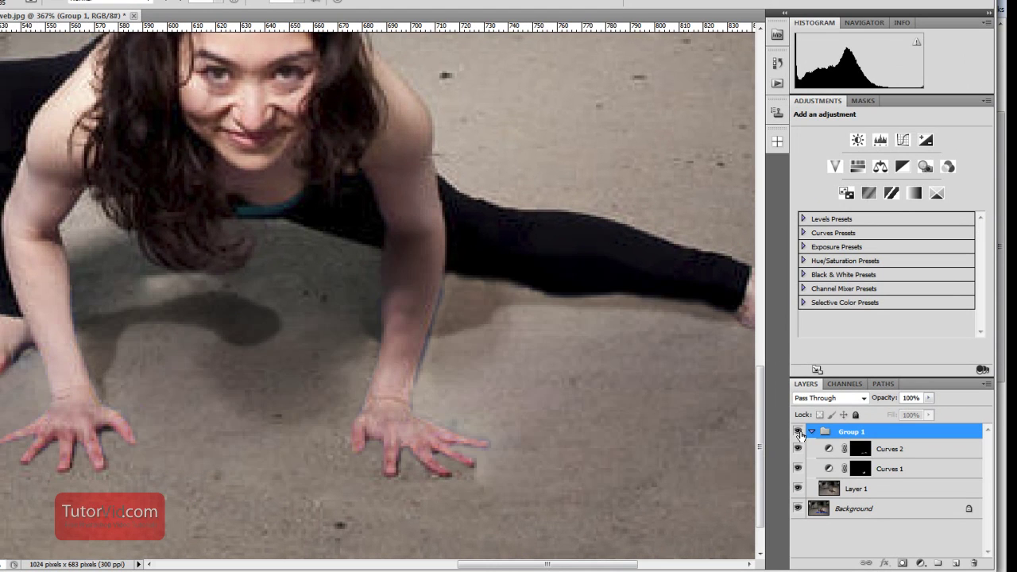
click(798, 433)
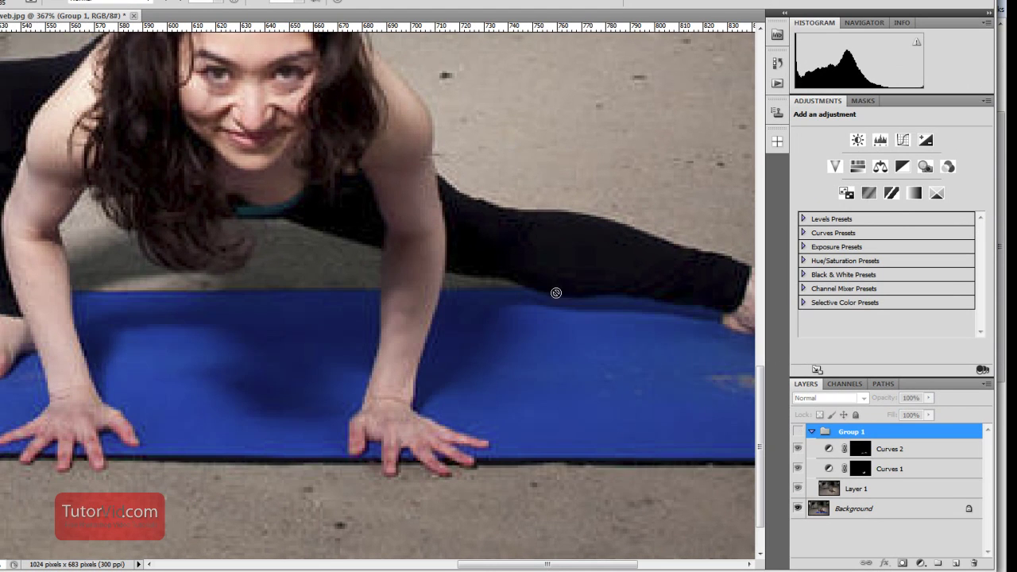
click(798, 432)
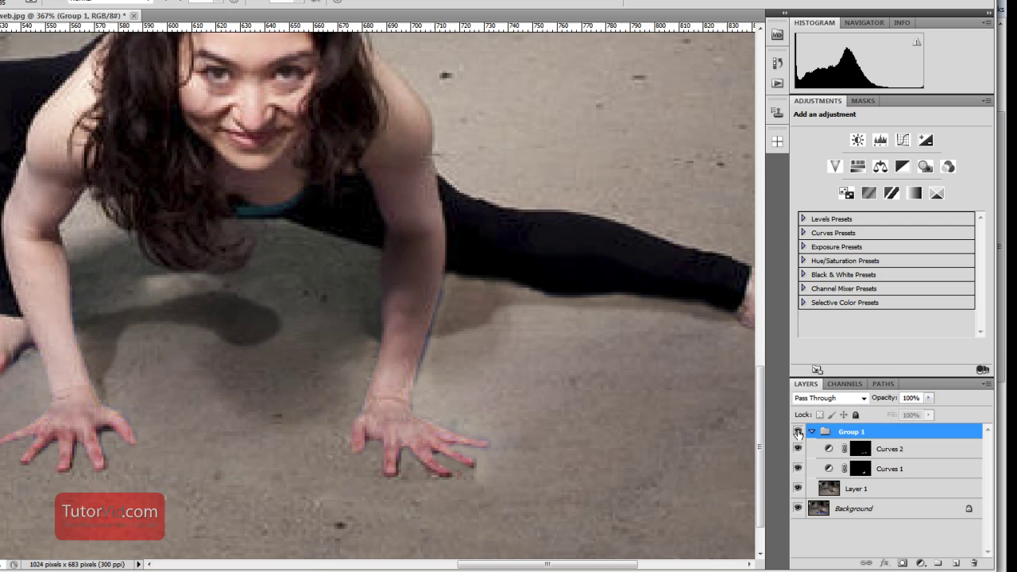
- Darken the Curves 2 adjustment further with its midpoint at input 144, output 61 and the black point moved inward
click(906, 451)
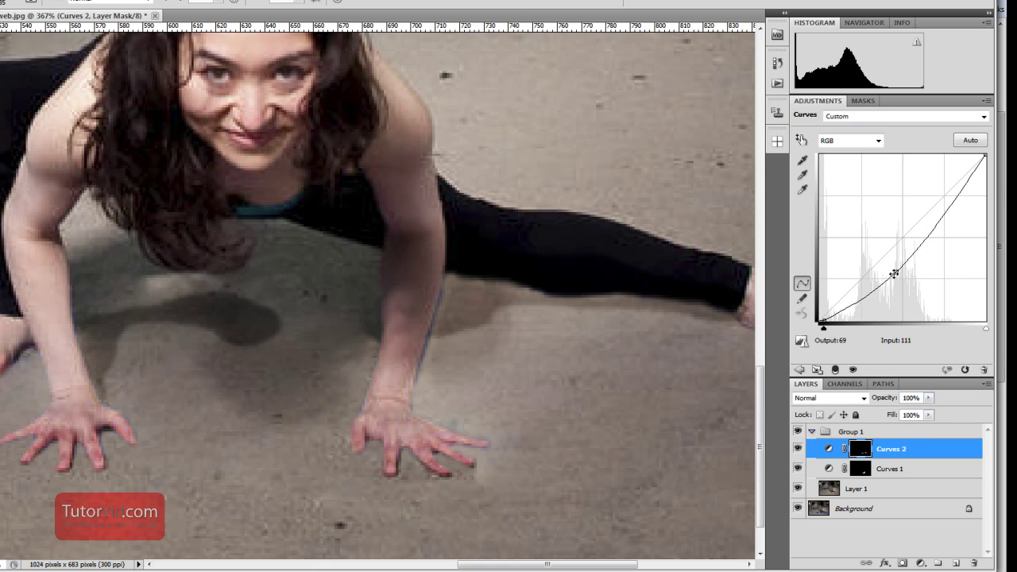
drag(894, 274, 912, 280)
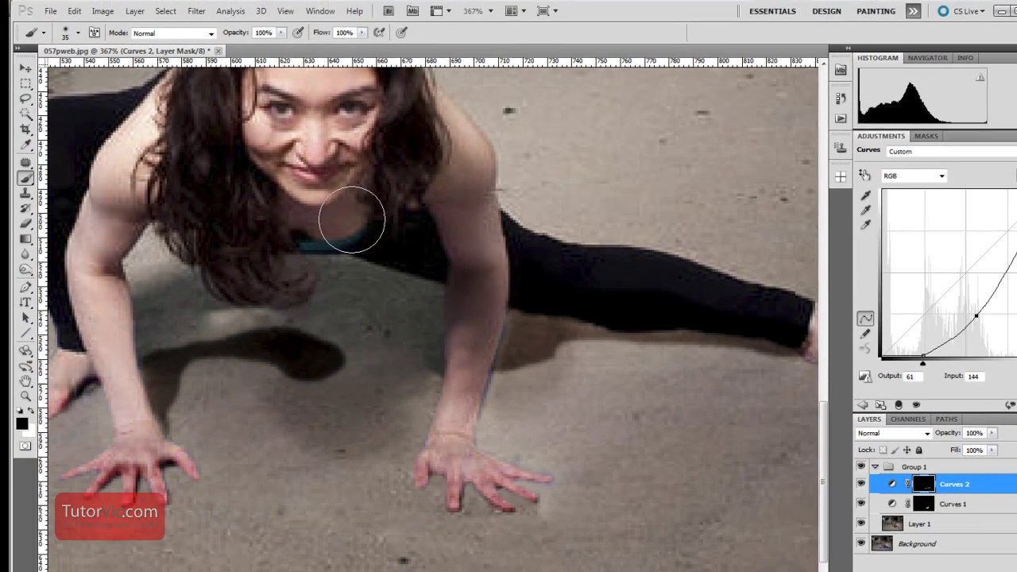
- Fade the shadow between the arm and the outstretched leg by painting black at 22% opacity on the Curves 2 mask
key(x)
key(2)
key(2)
key(x)
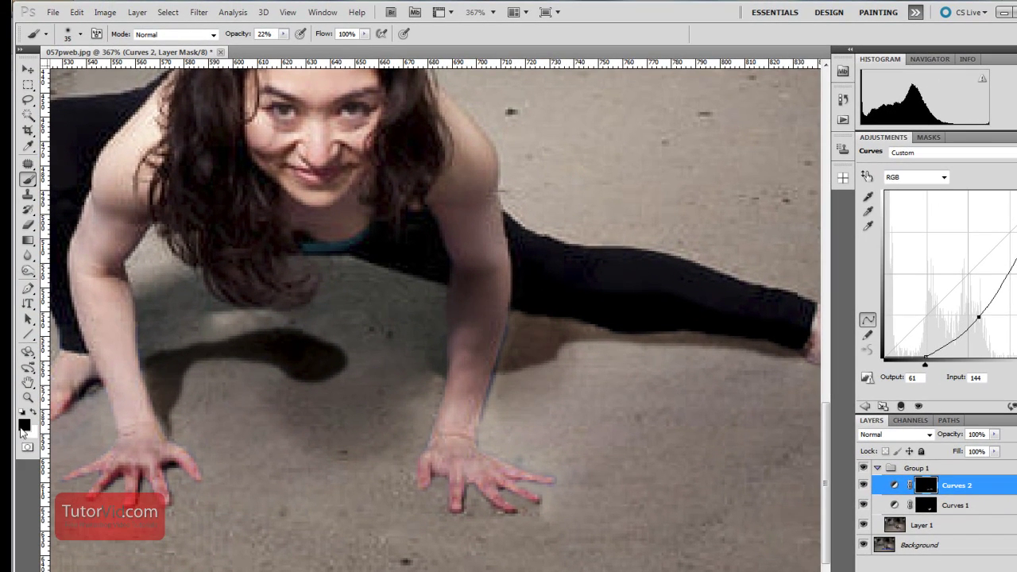
drag(497, 342, 528, 332)
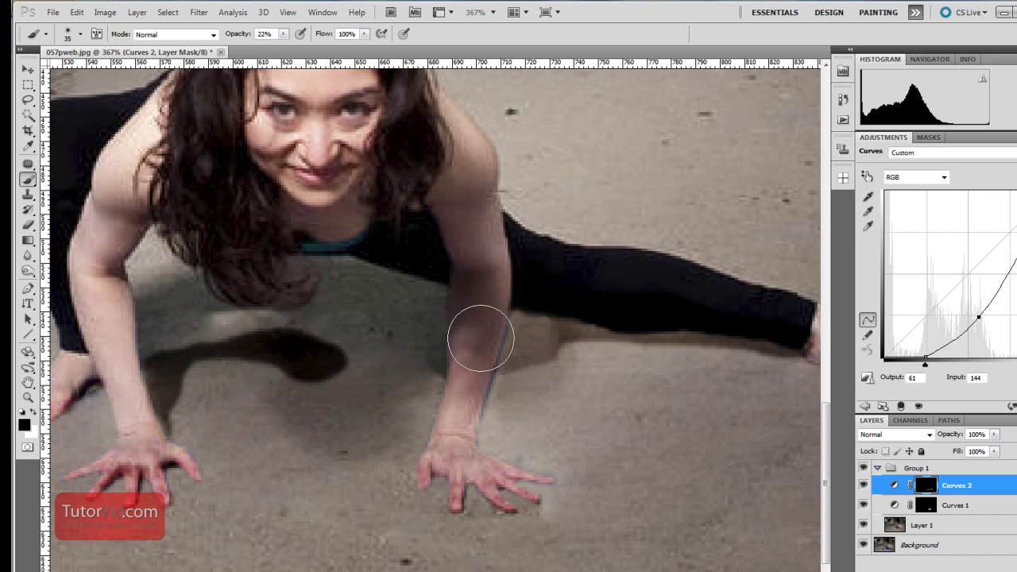
drag(508, 370, 504, 368)
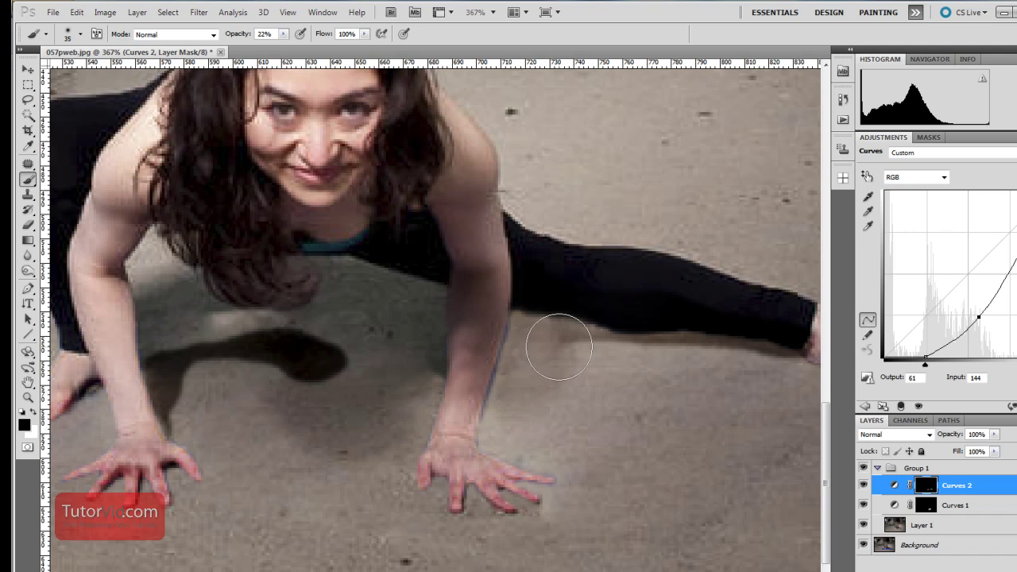
- Touch up the shadow under the outstretched leg with white at 22% opacity, checking it against the original with Group 1 hidden
key(x)
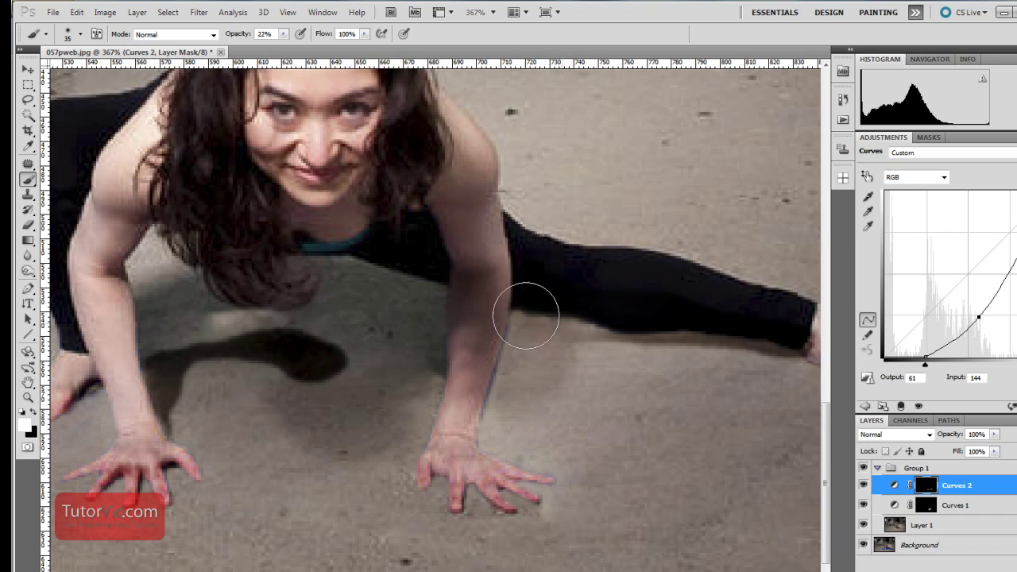
click(863, 470)
click(863, 470)
click(973, 509)
click(865, 469)
click(864, 469)
click(957, 486)
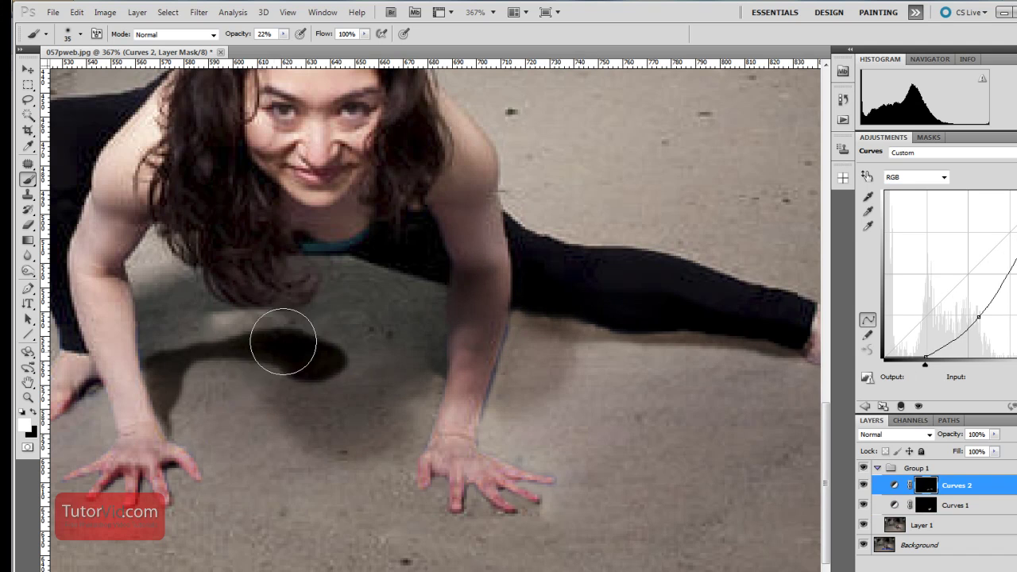
- Fade the dark head and arm shadow with black on the Curves 2 mask, comparing it with the original photo
key(x)
mouse_move(239, 343)
mouse_down()
mouse_move(314, 359)
mouse_move(267, 333)
mouse_move(346, 348)
mouse_move(321, 367)
mouse_move(291, 335)
mouse_move(153, 361)
mouse_move(202, 337)
mouse_move(171, 407)
mouse_up()
mouse_move(143, 467)
mouse_down()
mouse_move(254, 447)
mouse_move(215, 466)
mouse_move(274, 467)
mouse_up()
click(865, 470)
click(864, 471)
- Mask the Curves 2 darkening off the hand and fingers with a smaller black brush at 100% opacity
key(bracketleft)
key(bracketleft)
key(bracketleft)
key(bracketleft)
key(bracketleft)
key(bracketleft)
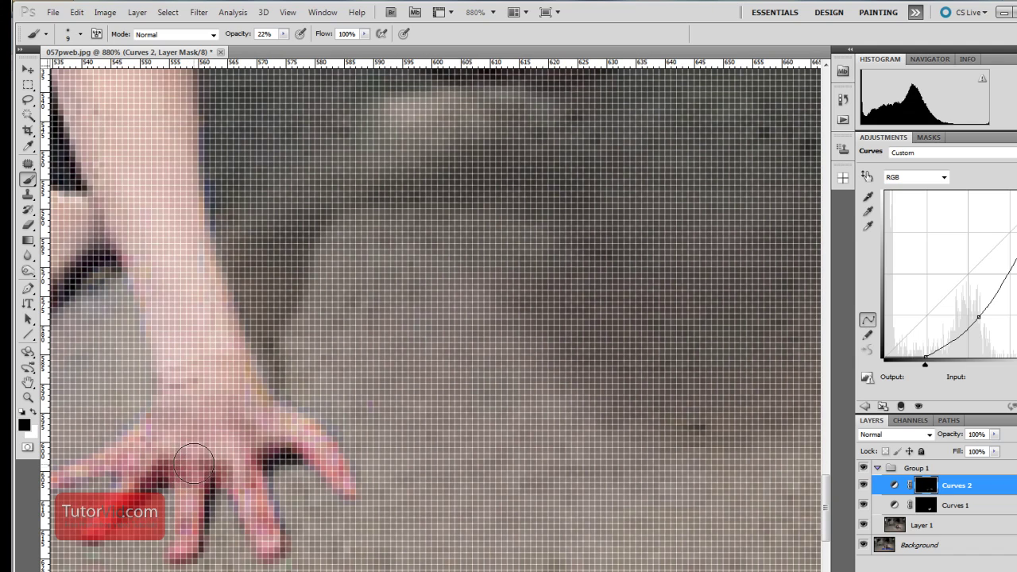
key(0)
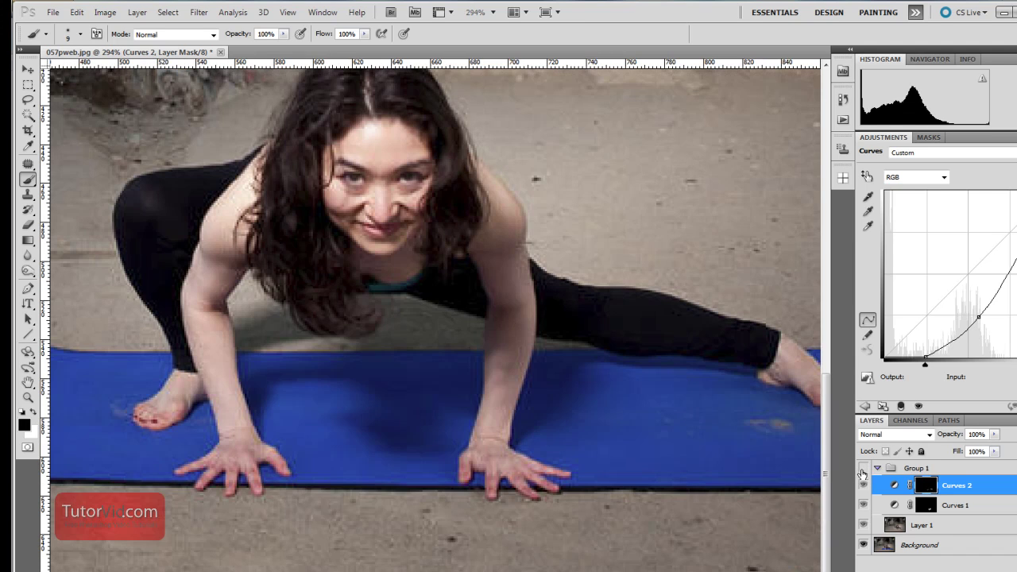
- Examine the shadow shapes around both arms against the original by toggling Group 1's visibility
click(861, 470)
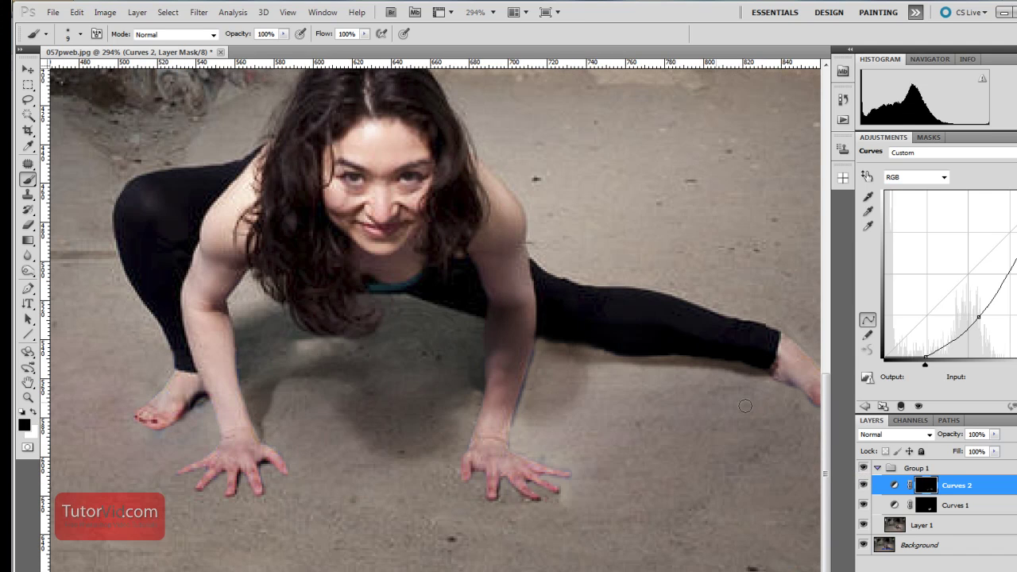
click(864, 470)
click(864, 470)
click(864, 469)
click(863, 469)
click(864, 470)
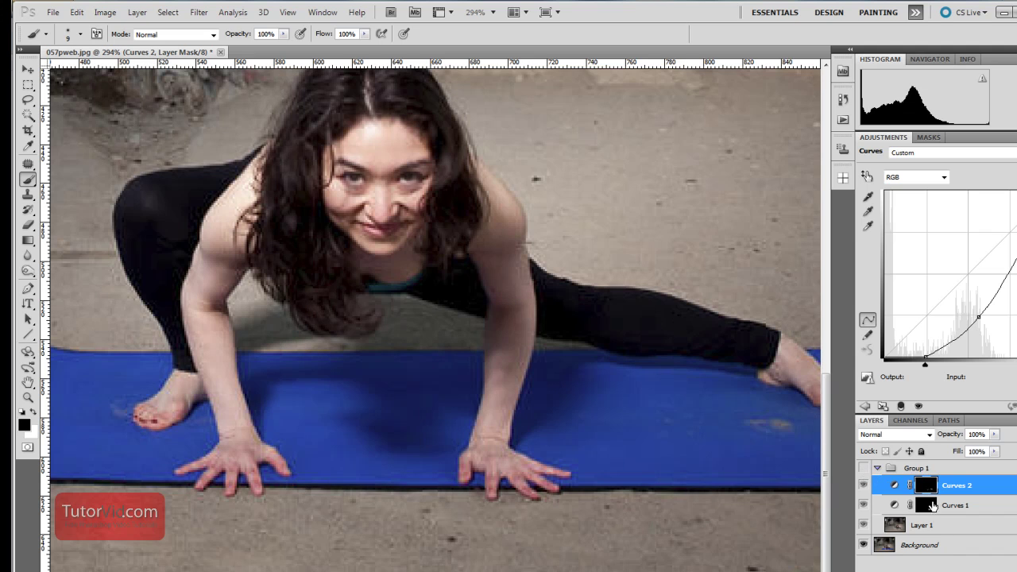
click(863, 470)
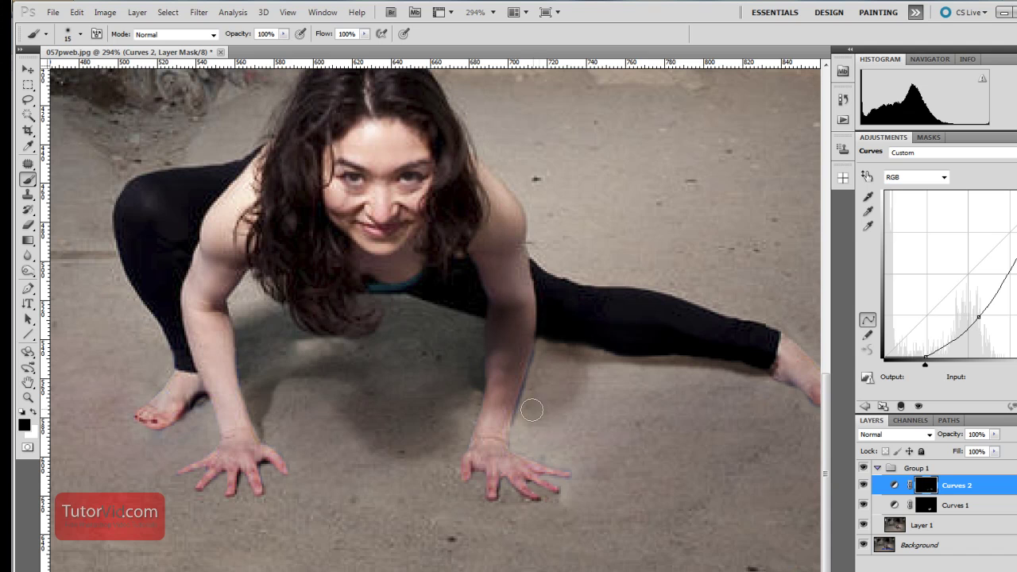
- Reshape the shadow beside the arm nearest the outstretched leg with a size 25 black brush at 40% opacity
key(bracketright)
key(4)
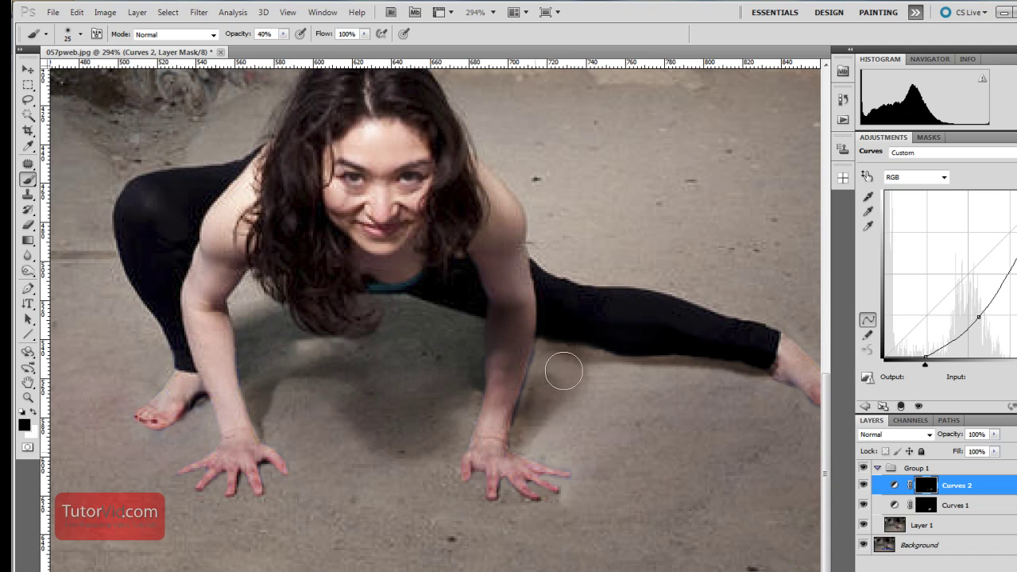
mouse_move(563, 371)
mouse_down()
mouse_move(513, 429)
mouse_move(552, 382)
mouse_up()
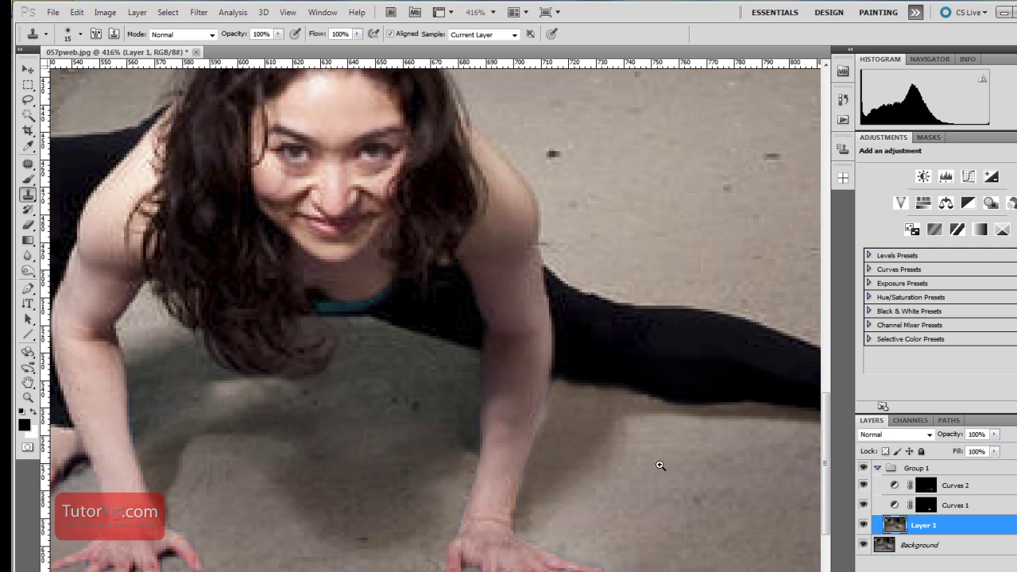
- Compare the wider scene before and after the mat removal by repeatedly hiding and showing Group 1
drag(679, 426, 629, 429)
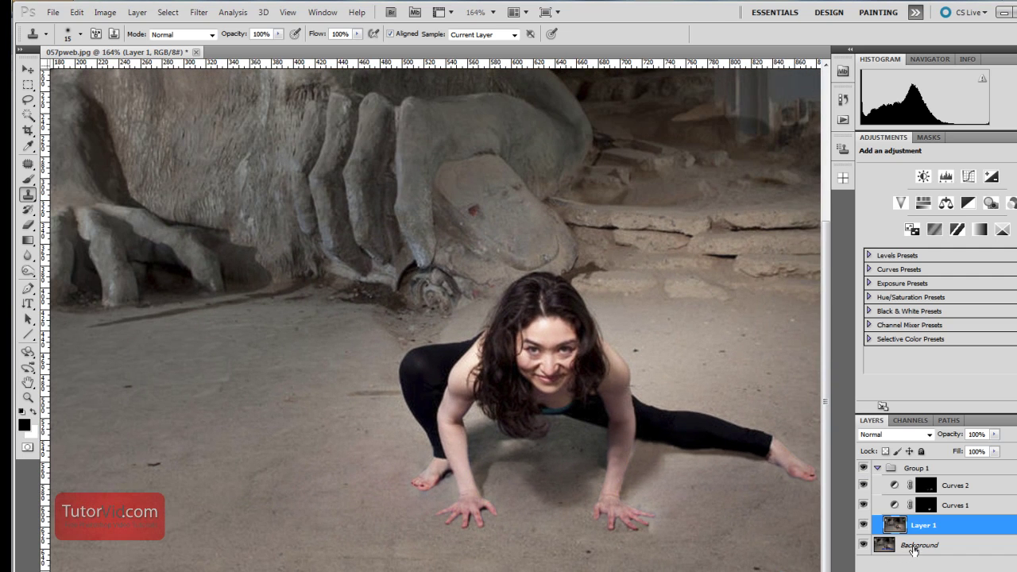
click(862, 471)
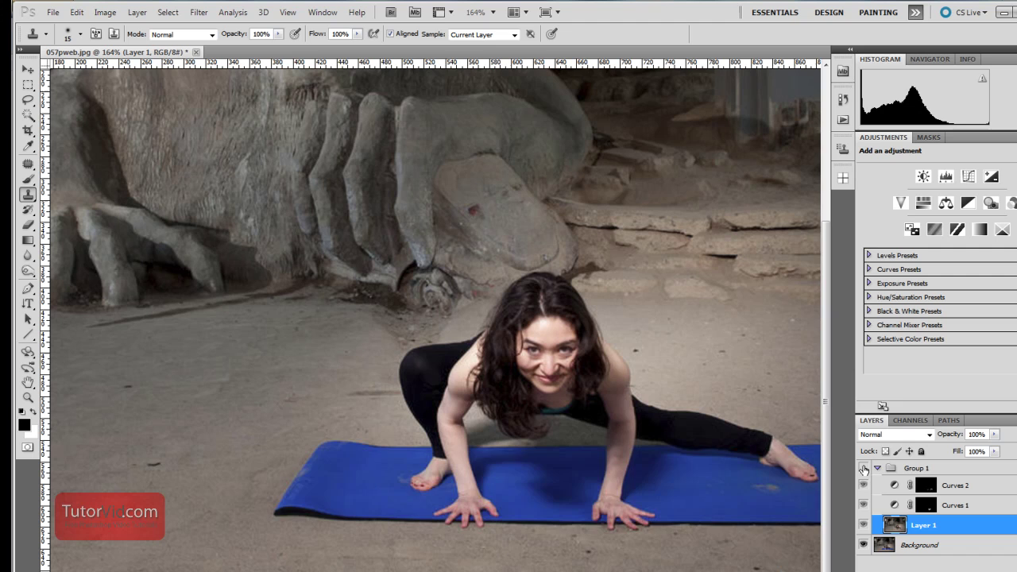
click(863, 470)
click(862, 472)
click(864, 470)
click(864, 471)
click(863, 471)
click(863, 471)
click(862, 469)
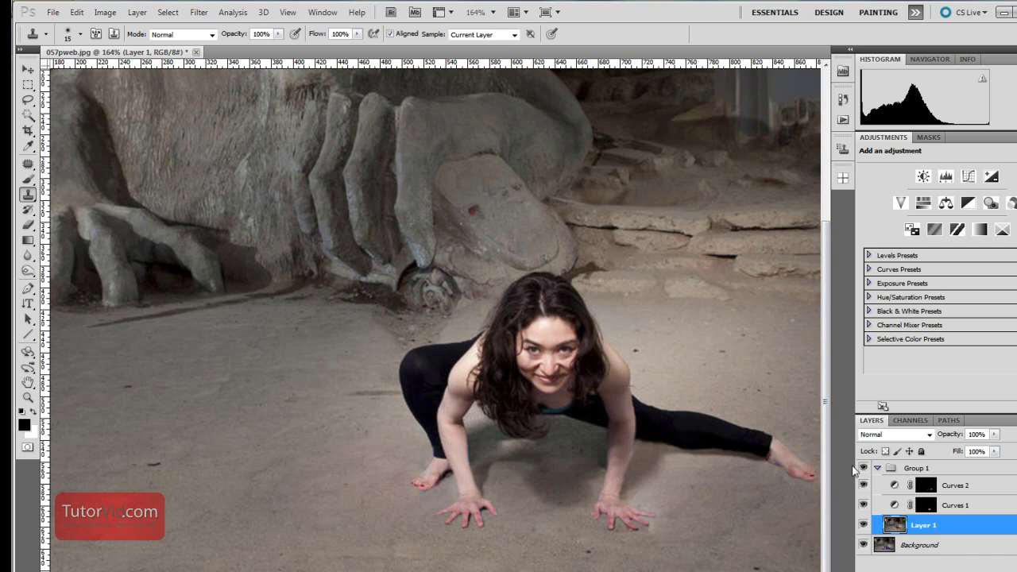
click(864, 470)
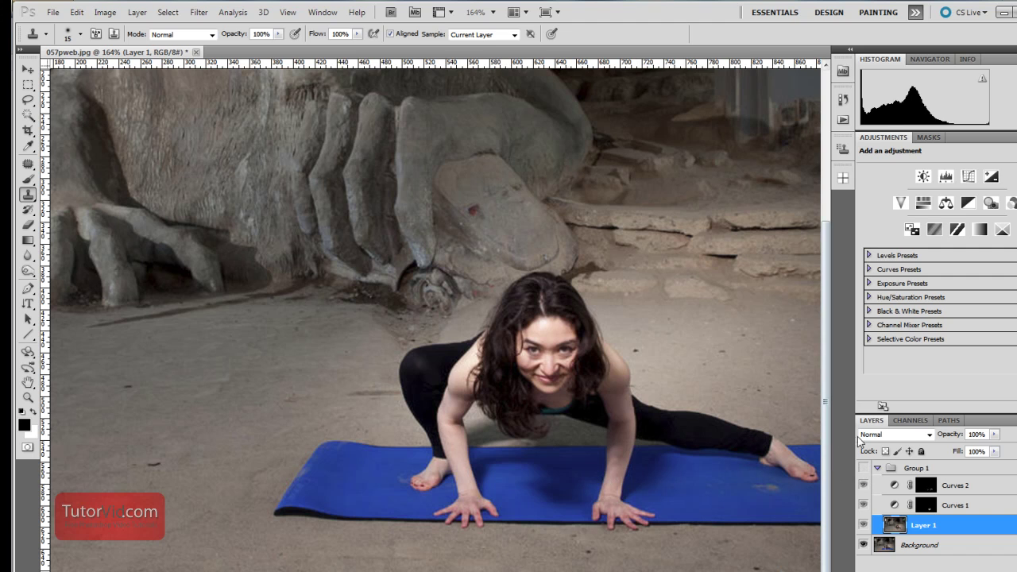
click(863, 470)
click(863, 471)
click(863, 470)
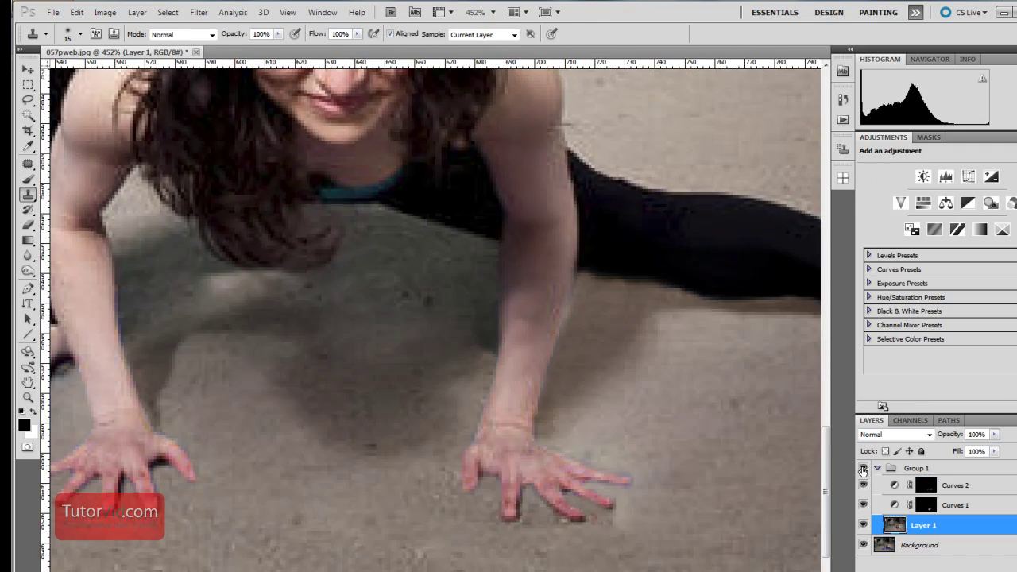
- Paint a contact shadow behind the wrist in white at 100% opacity on the Curves 2 mask with the size 25 brush
key(alt+bracketright)
key(b)
key(x)
mouse_move(545, 413)
mouse_down()
mouse_move(585, 364)
mouse_move(566, 370)
mouse_up()
key(x)
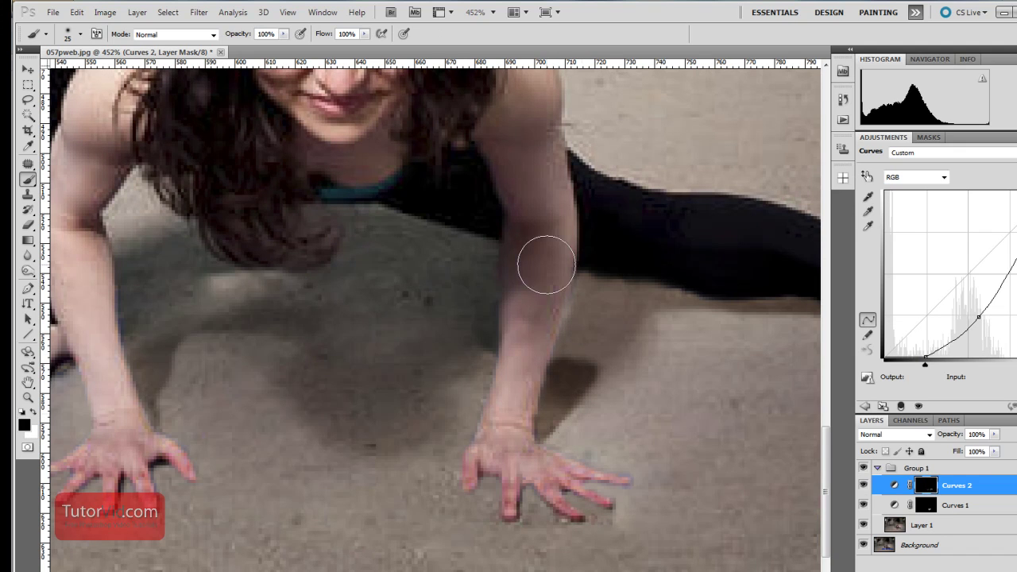
- Soften the new wrist shadow with black at reduced brush opacity, checking it against the original with Group 1 hidden
drag(283, 34, 231, 52)
mouse_move(608, 378)
mouse_down()
mouse_move(563, 357)
mouse_move(570, 348)
mouse_move(558, 370)
mouse_move(607, 330)
mouse_move(570, 449)
mouse_move(772, 409)
mouse_move(556, 432)
mouse_up()
click(864, 469)
click(863, 468)
- Build up the shadow along the inner side of the same arm in white at 20% opacity on the Curves 2 mask
key(x)
key(2)
key(x)
key(x)
key(x)
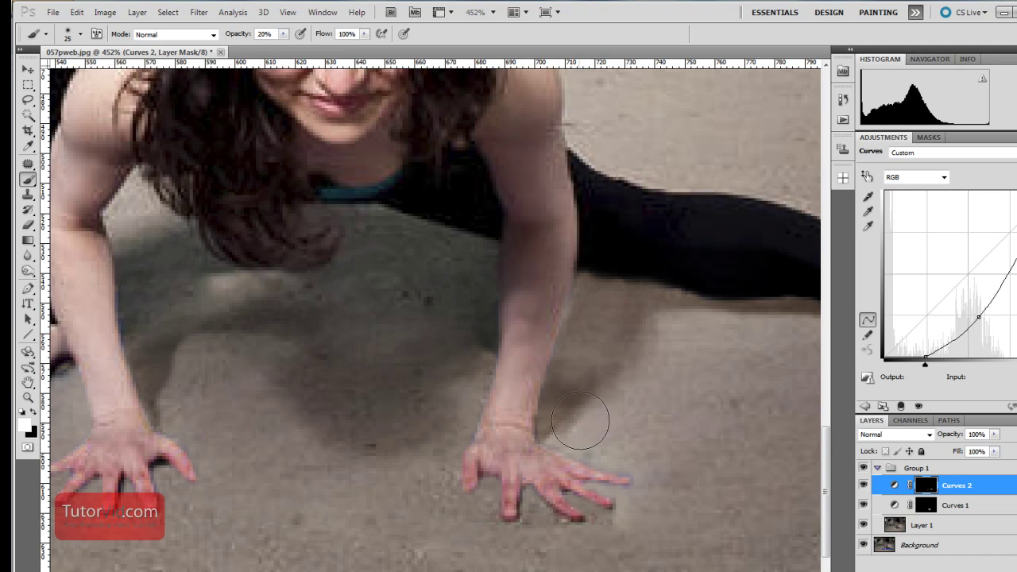
key(x)
key(x)
key(x)
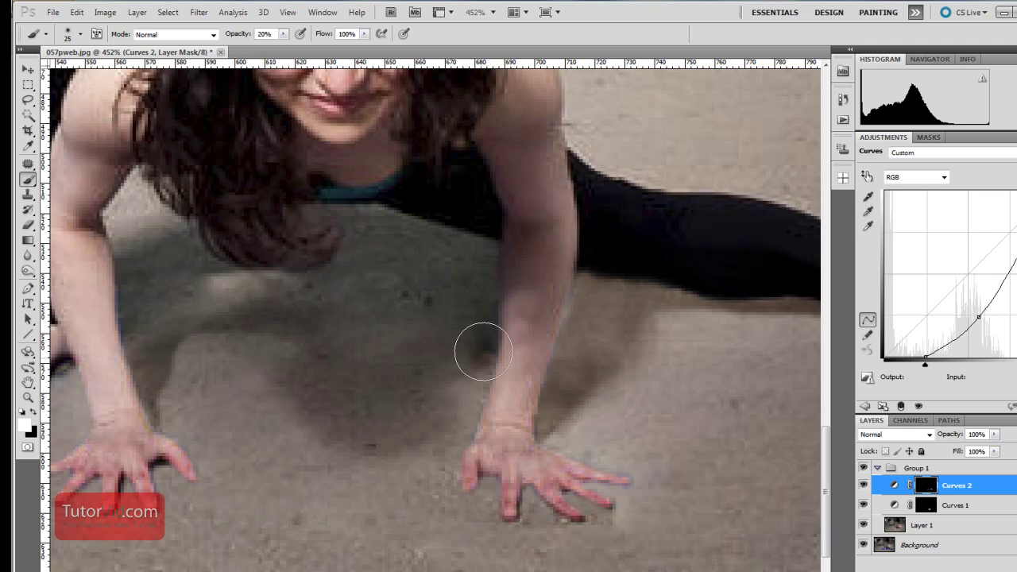
drag(477, 347, 458, 441)
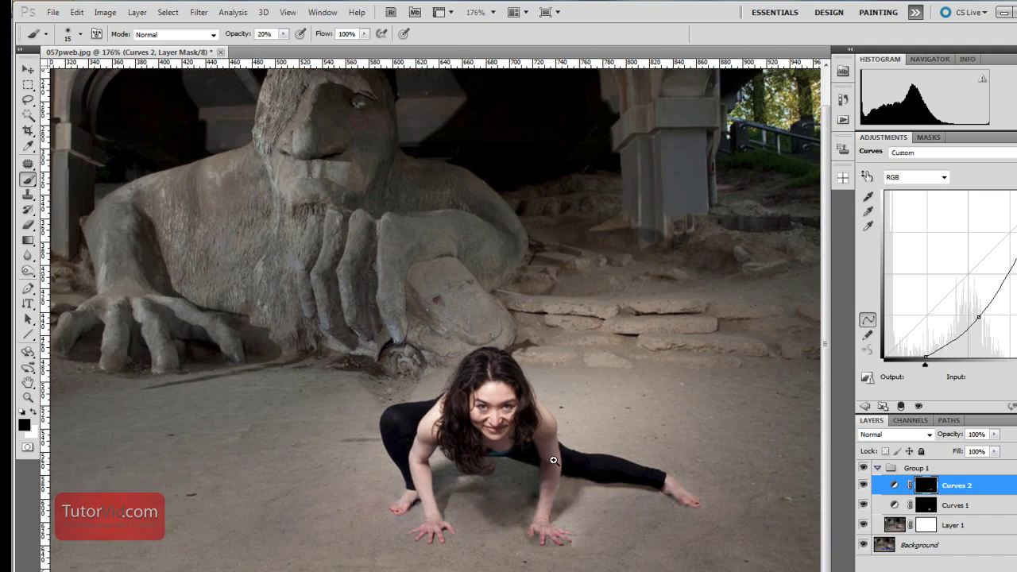
- Review the whole photo at 100%, comparing the finished retouch with the original through Group 1's visibility
key(ctrl+minus)
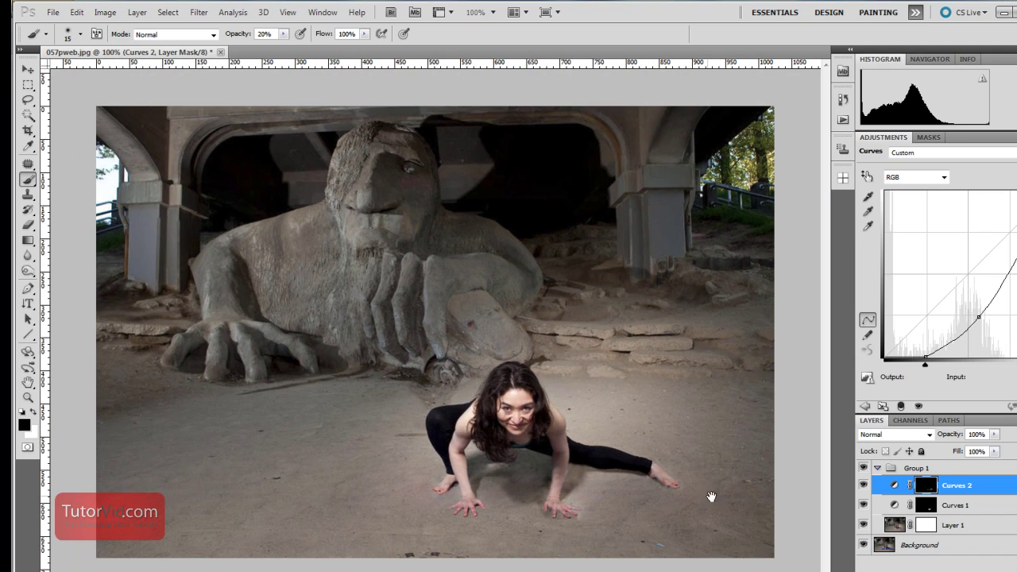
click(864, 469)
click(865, 469)
click(865, 469)
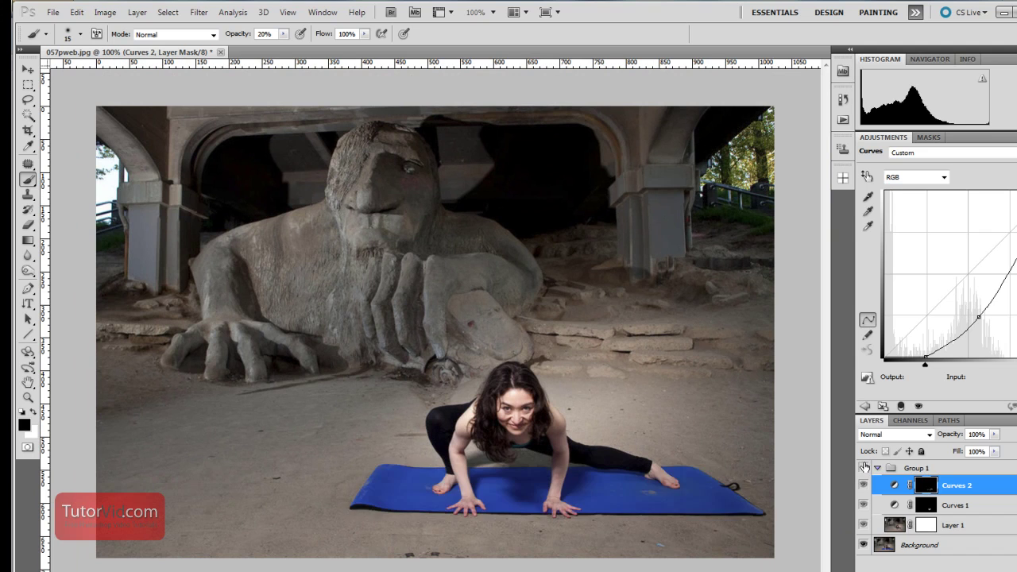
click(864, 468)
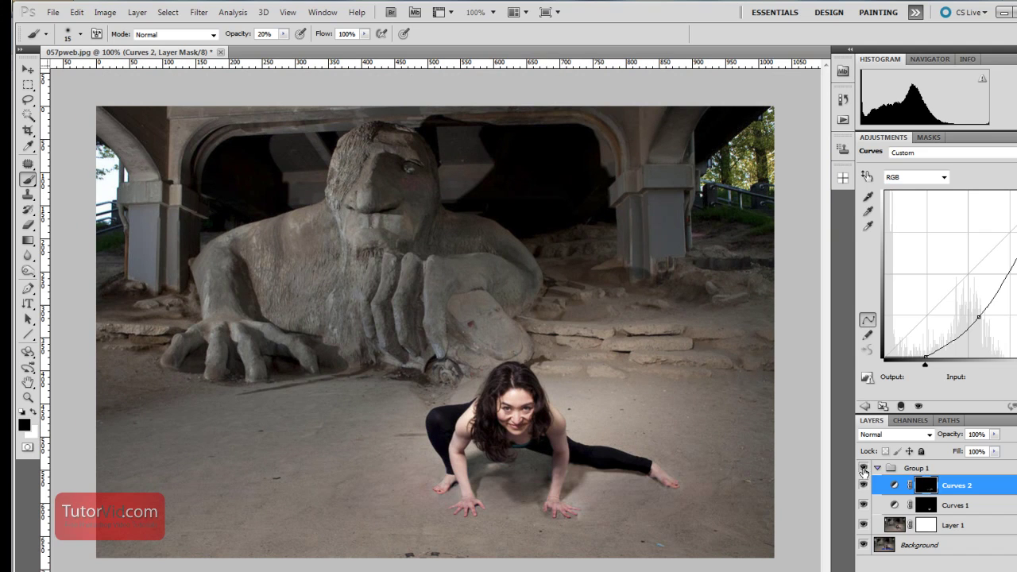
click(864, 469)
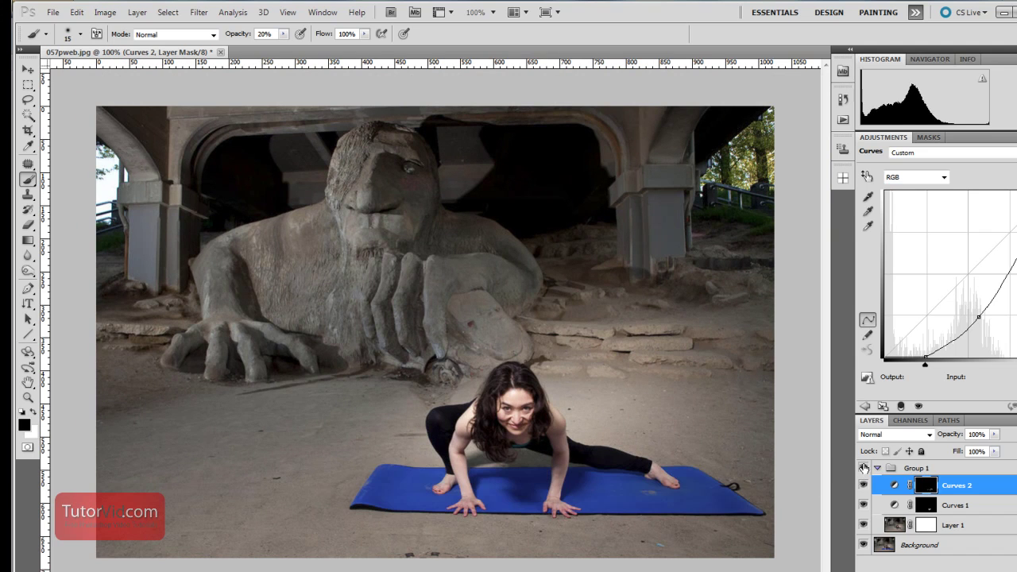
- Compare the retouched ground around the arms and outstretched leg with the original mat shadows through Group 1's visibility, ending with the group shown
click(864, 468)
click(864, 467)
click(864, 469)
click(864, 469)
click(863, 469)
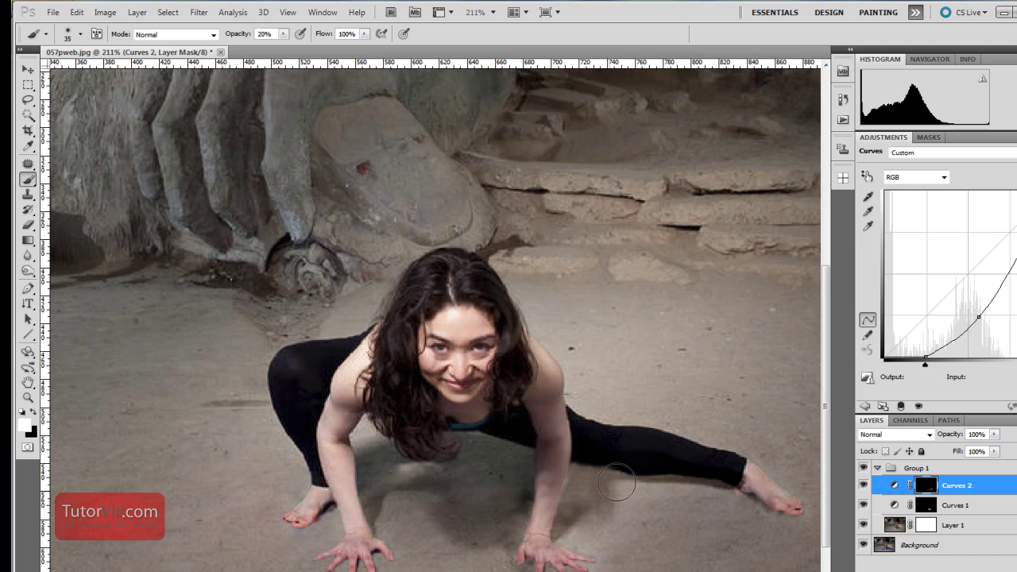
click(864, 469)
click(865, 470)
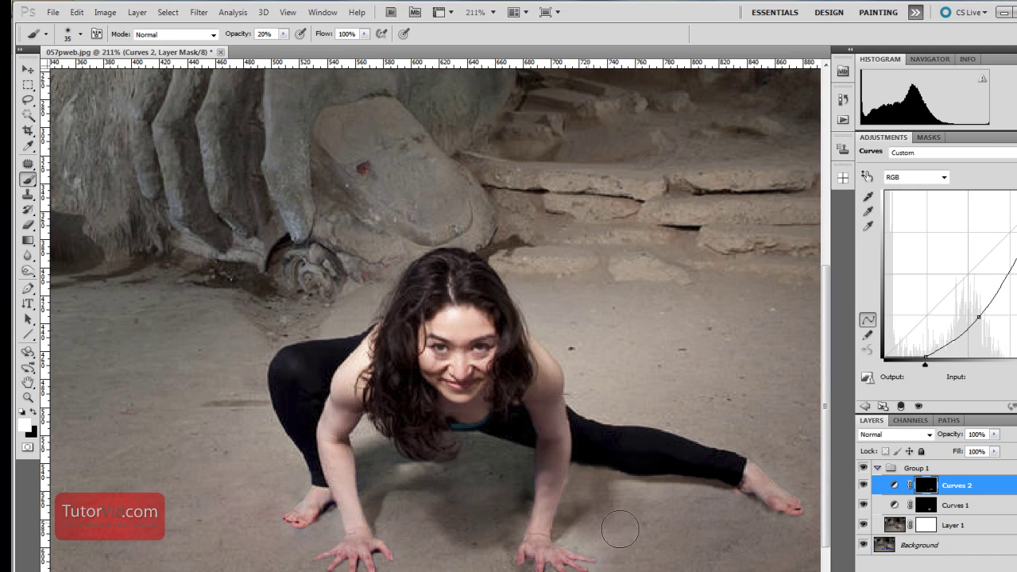
click(864, 469)
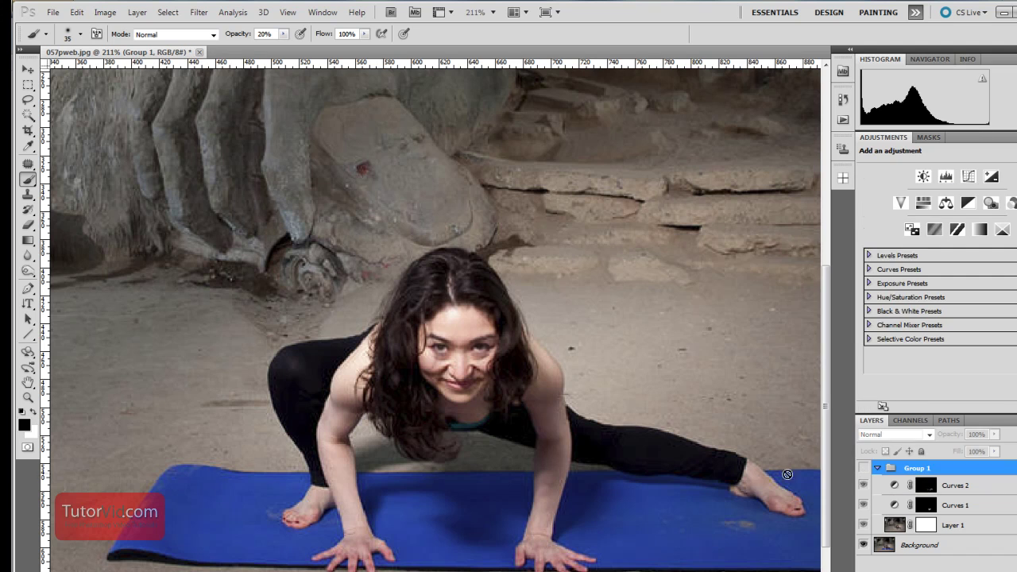
click(864, 470)
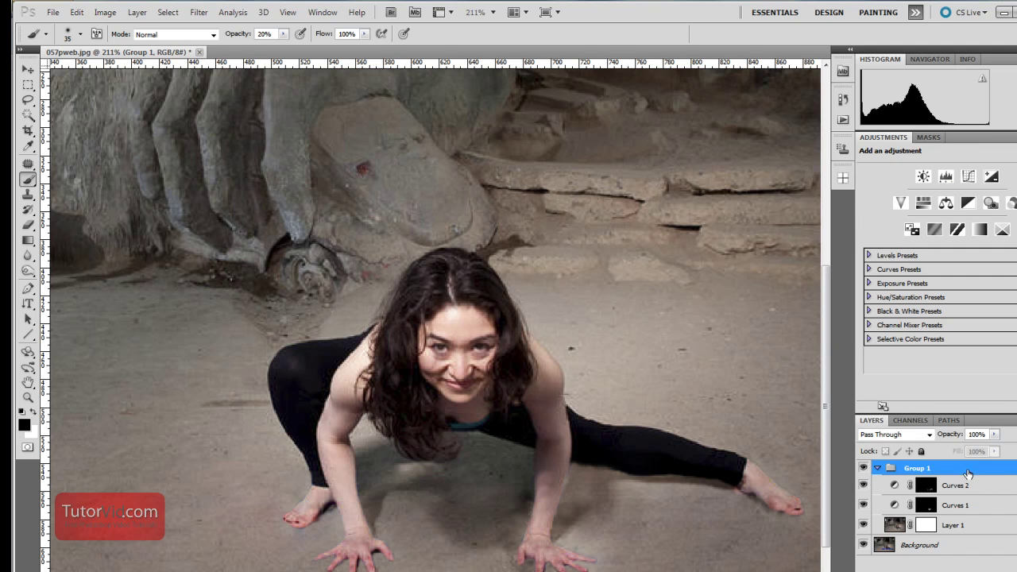
- Return to the Curves 2 mask with black as the foreground colour, checking the shadows under the body and leg against the original
click(925, 486)
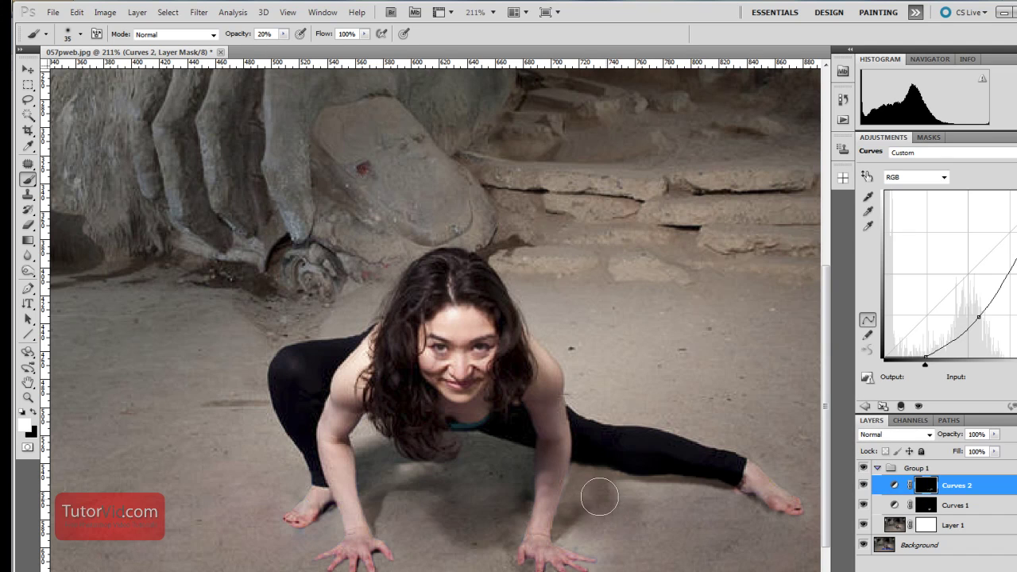
click(863, 470)
click(864, 471)
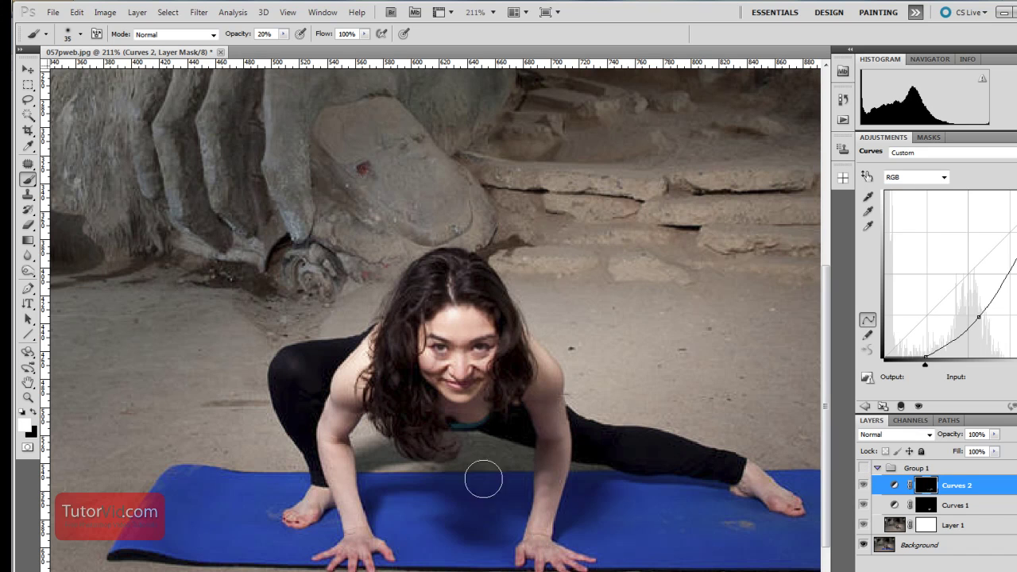
click(862, 473)
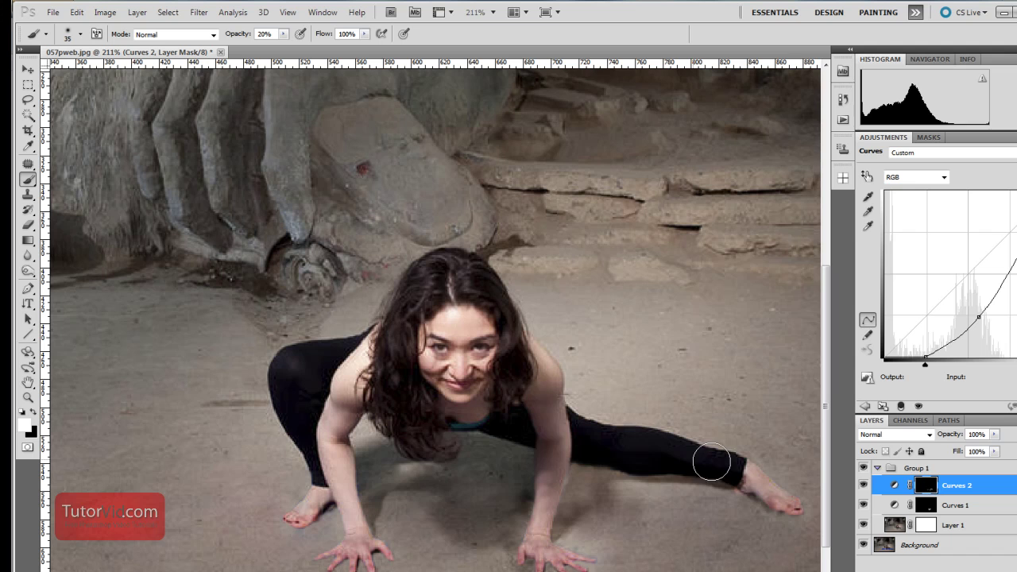
key(x)
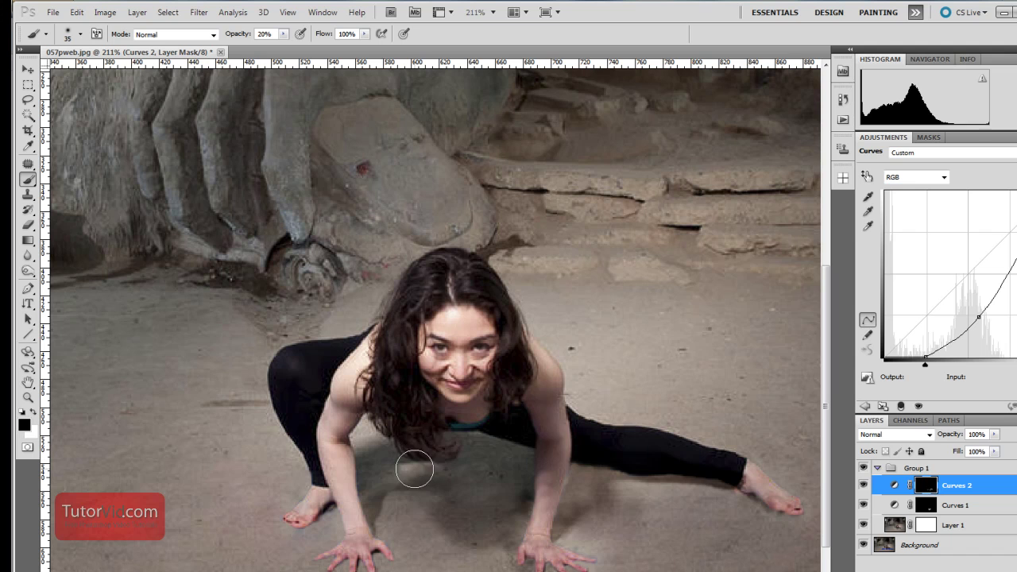
- Select the Curves 1 mask and check what Curves 1 and Layer 1 each contribute by hiding and showing them
click(917, 507)
click(922, 486)
click(922, 506)
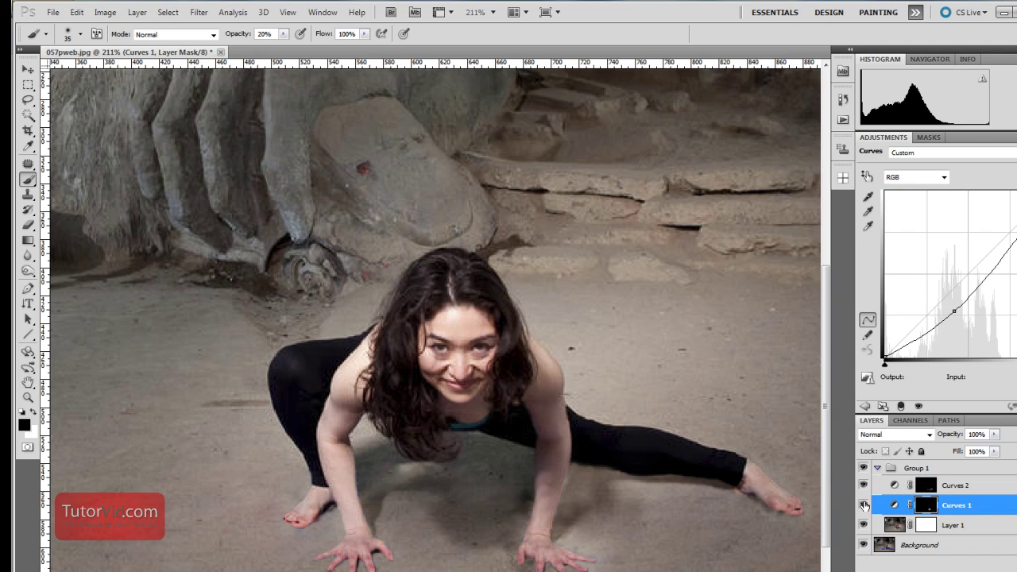
click(865, 506)
click(864, 505)
click(864, 525)
click(864, 525)
- Compare the full photo at 100% before and after the mat removal by hiding Group 1 and showing it again
click(864, 469)
click(863, 469)
scroll(633, 344, up, 2)
click(926, 486)
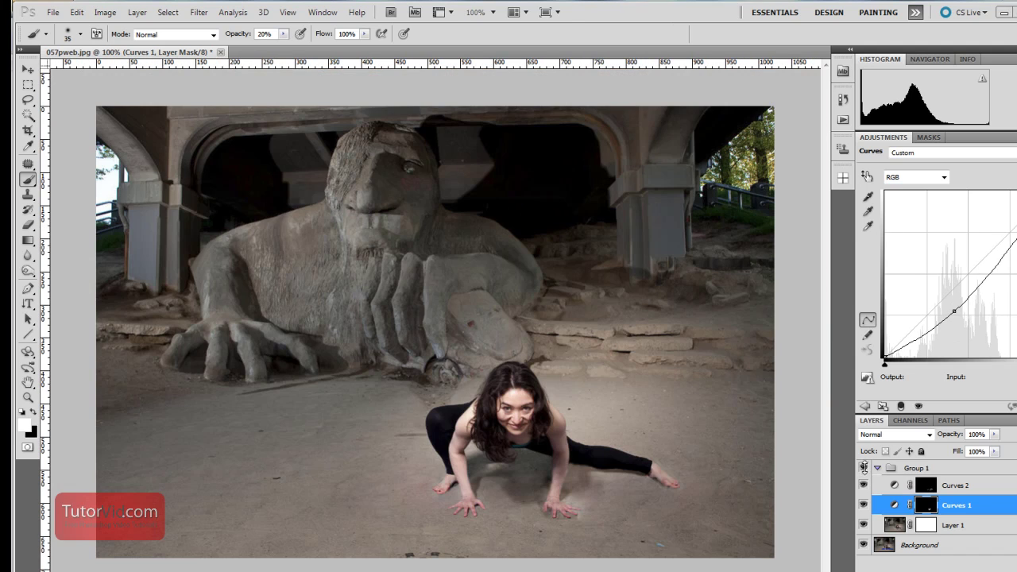
click(864, 469)
click(863, 468)
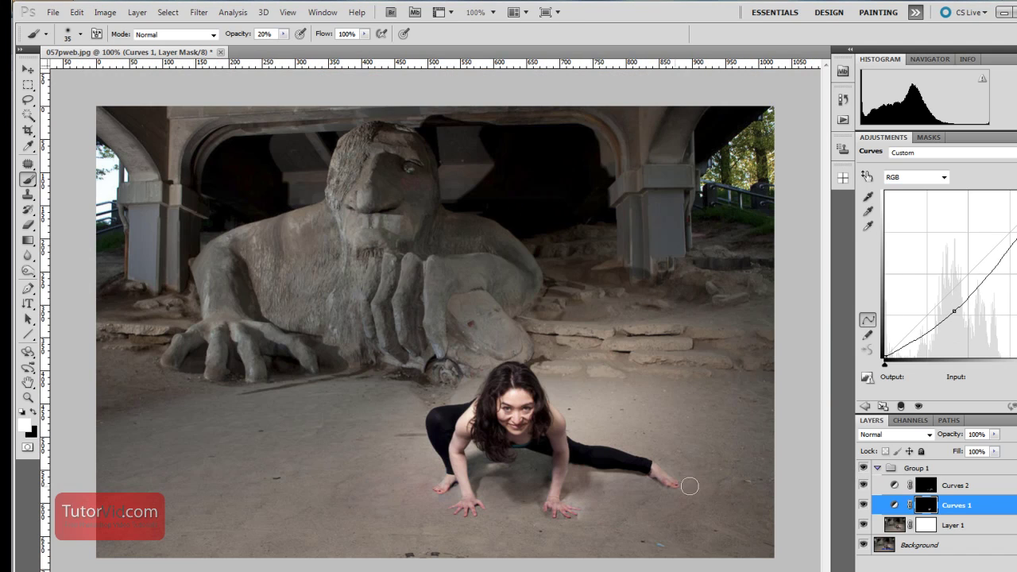
click(864, 471)
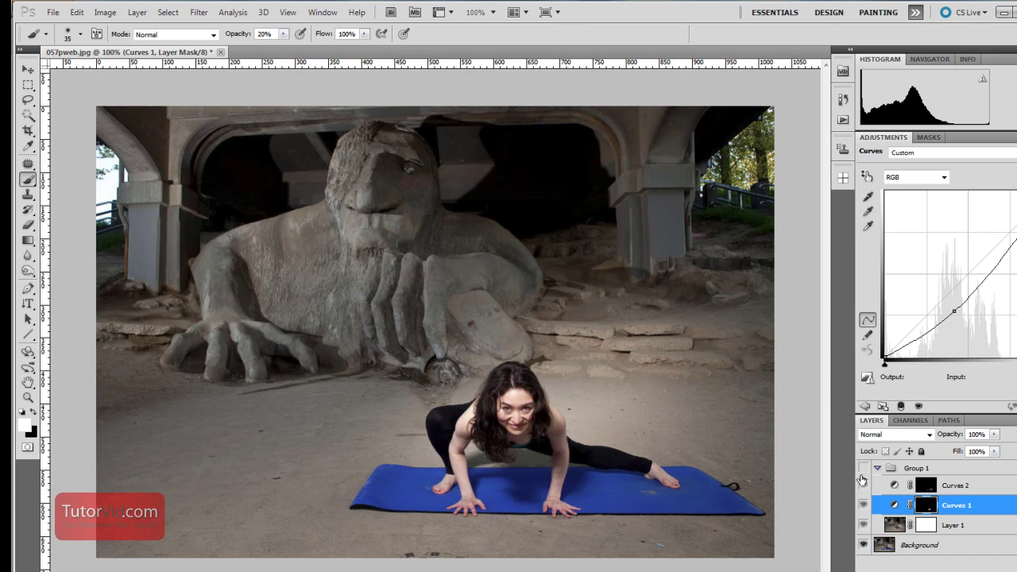
click(865, 470)
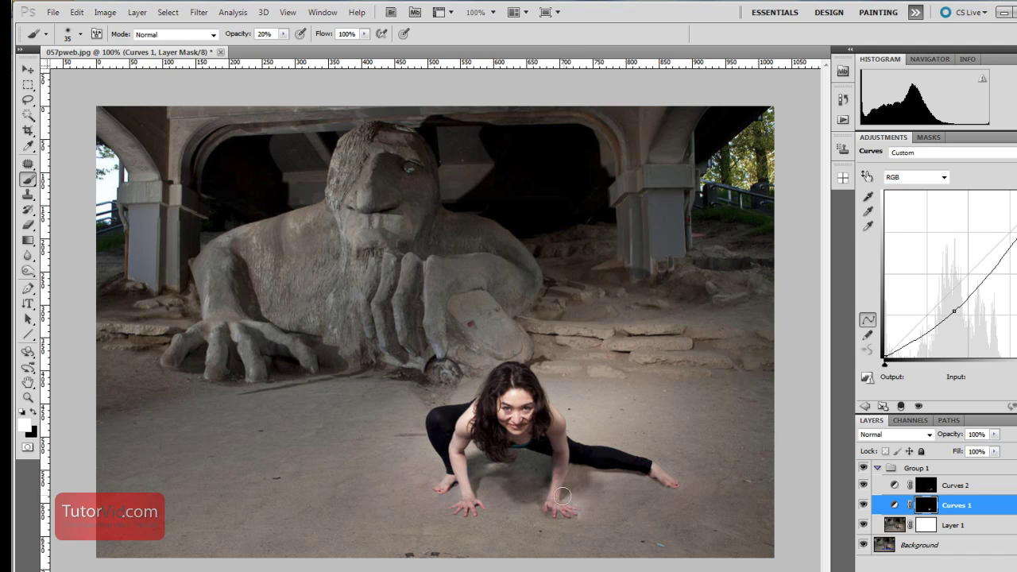